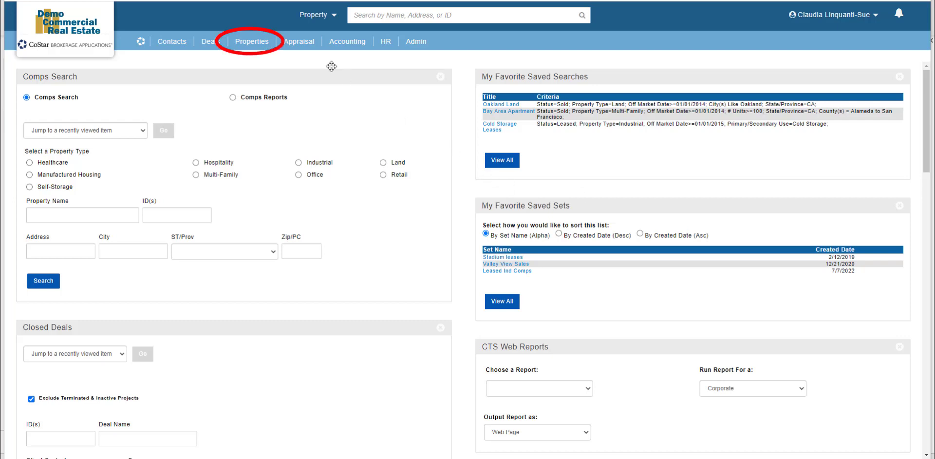
In the dashboard Comps Search panel, choose Industrial with Leased status and Direct vacancy
mouse_move(254, 42)
left_click(253, 72)
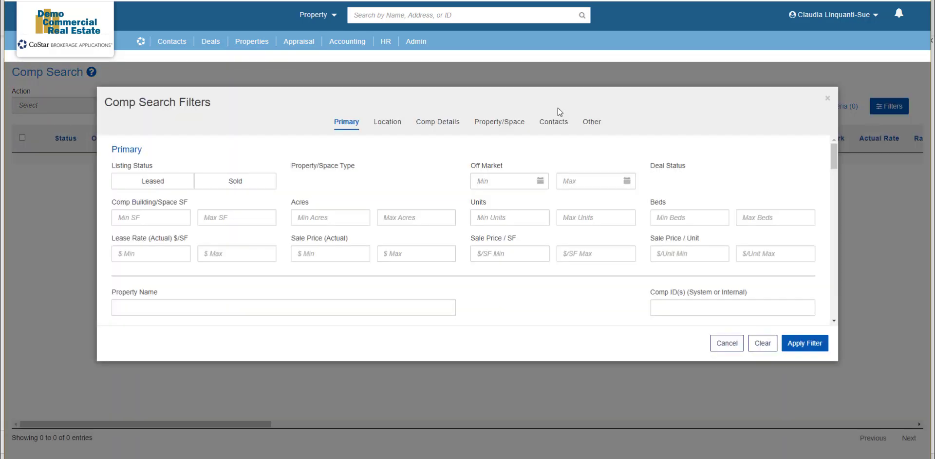
left_click(140, 43)
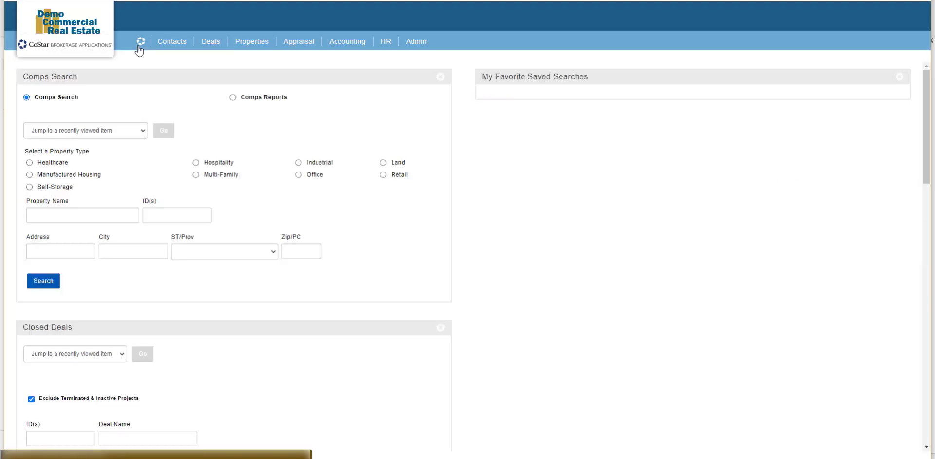
left_click(298, 162)
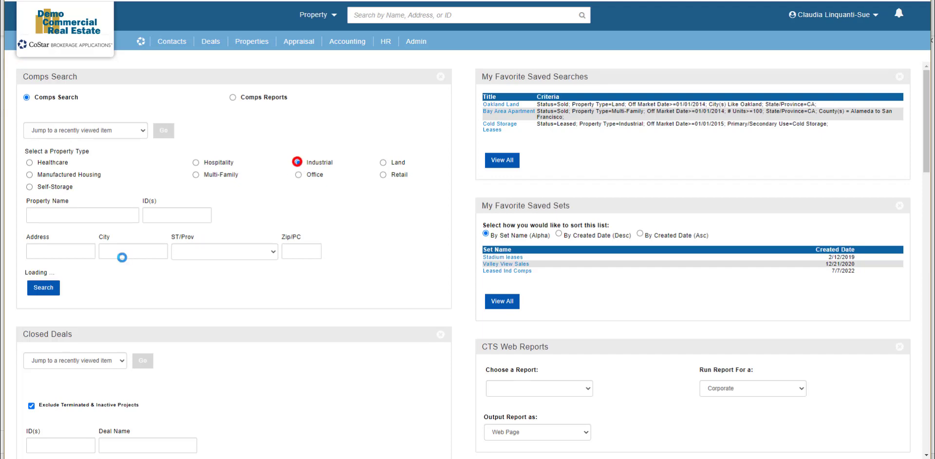
scroll(65, 326, "down", 2)
scroll(75, 367, "down", 4)
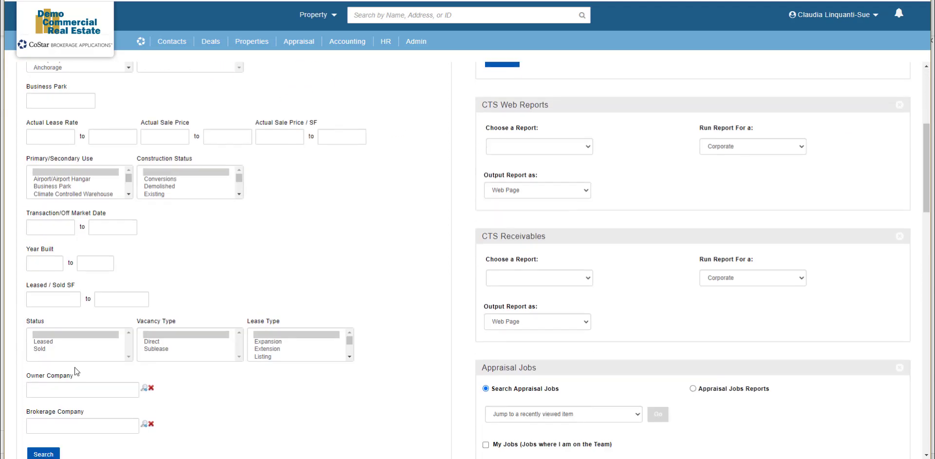
left_click(49, 291)
left_click(157, 291)
Enter Leased/Sold SF from 10,000 to 15,000 and run the comp search
scroll(156, 292, "down", 1)
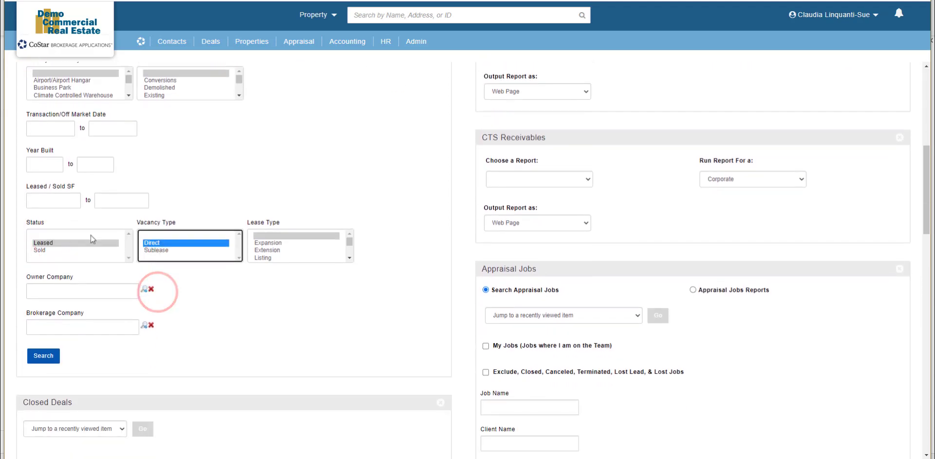
left_click(47, 199)
type("10000")
key("Tab")
type("150")
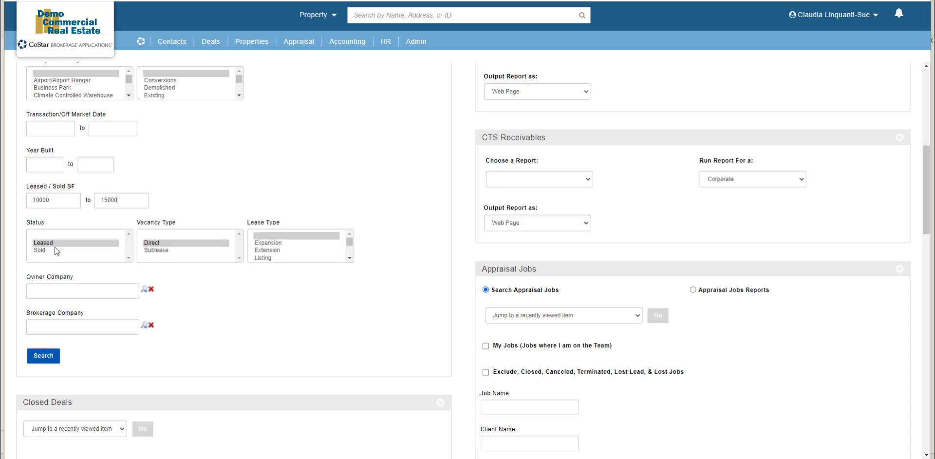
left_click(43, 355)
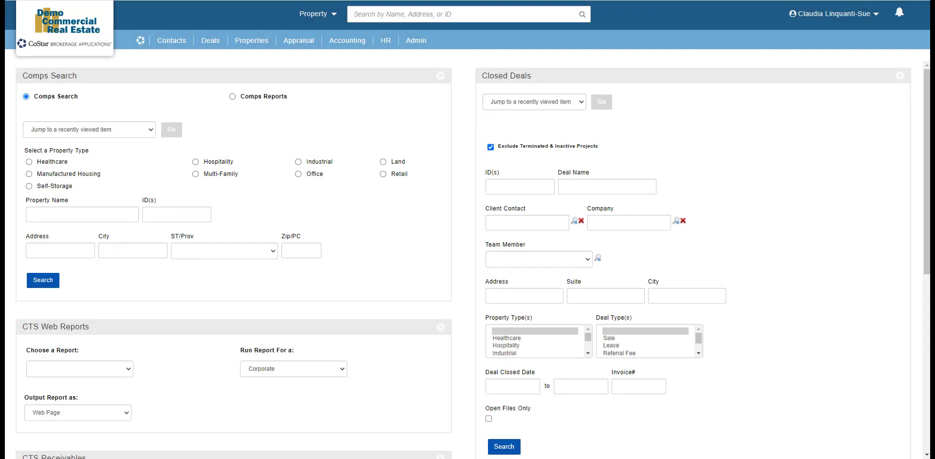
Run the Cold Storage Leases saved search and bring up its Comp Search Filters
mouse_move(140, 43)
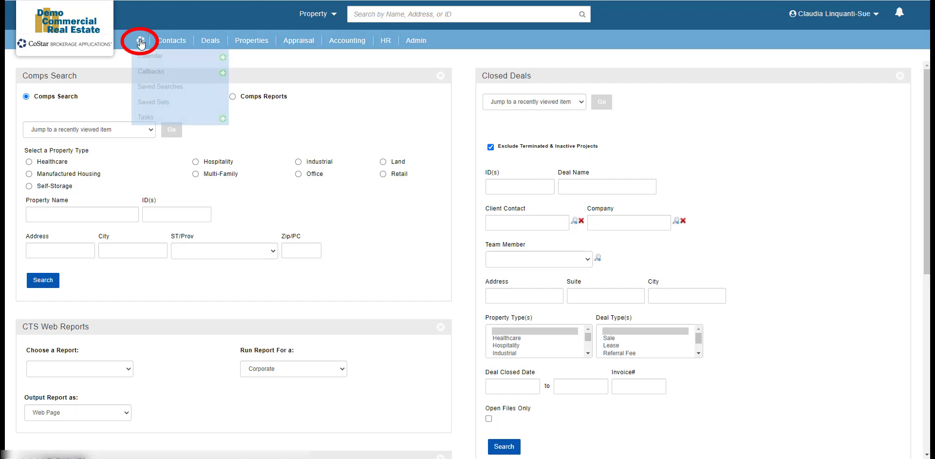
left_click(155, 88)
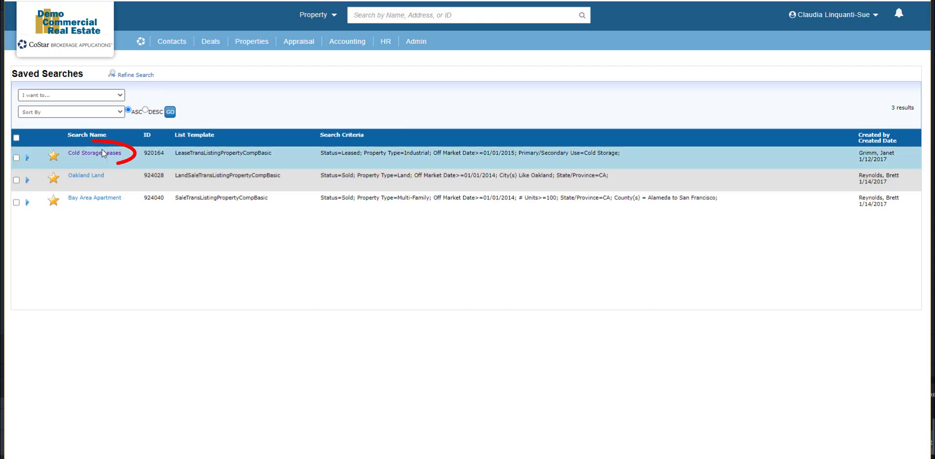
left_click(101, 154)
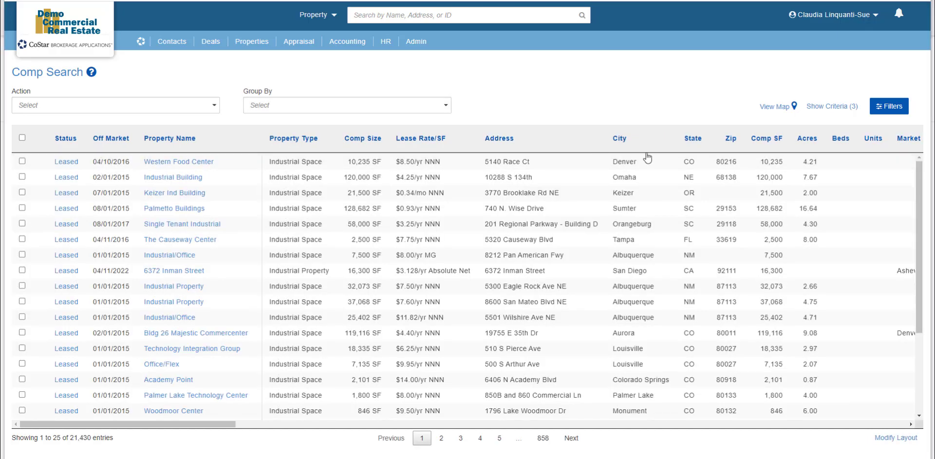
left_click(891, 108)
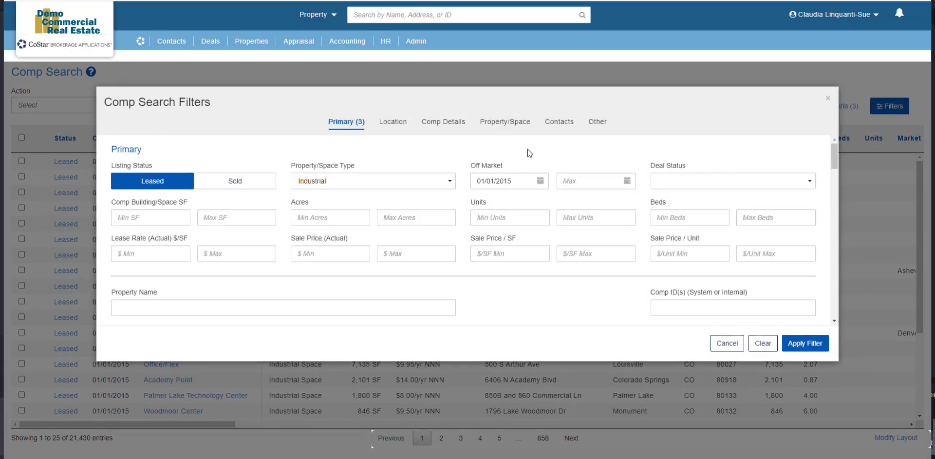
Browse the filter tabs, then set Comp Building/Space SF to 10,000 minimum and 15,000 maximum
scroll(587, 188, "down", 15)
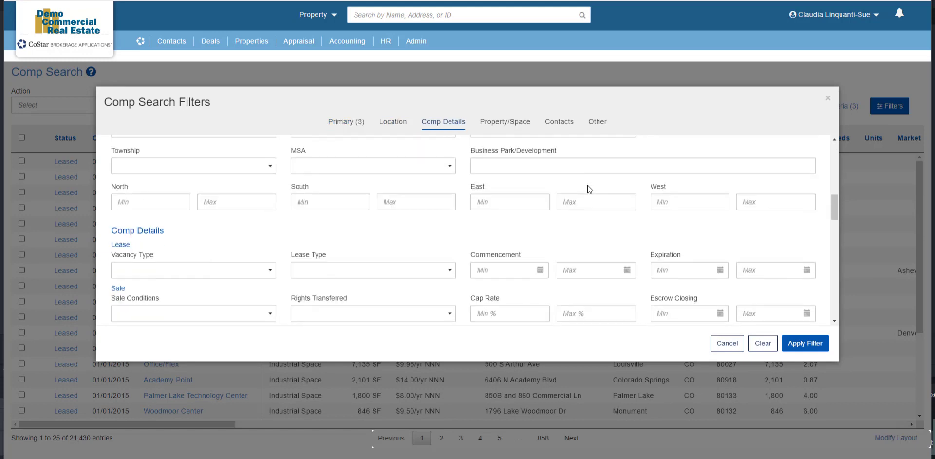
left_click(439, 121)
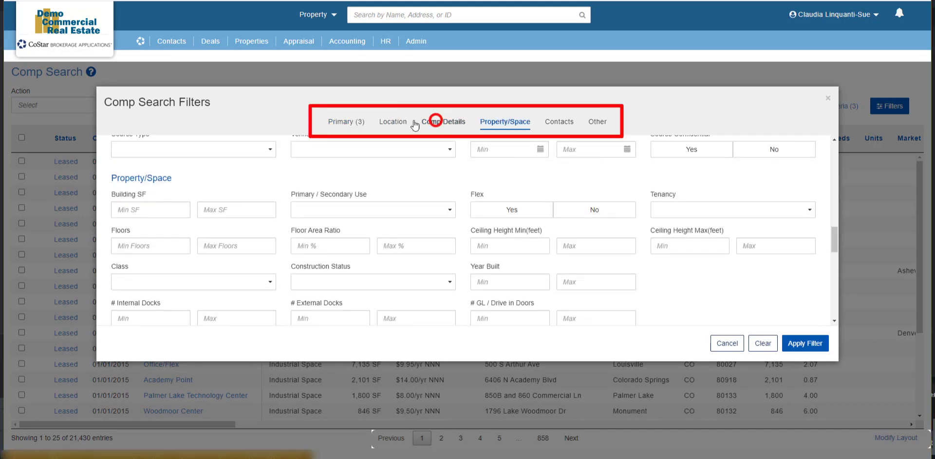
left_click(385, 124)
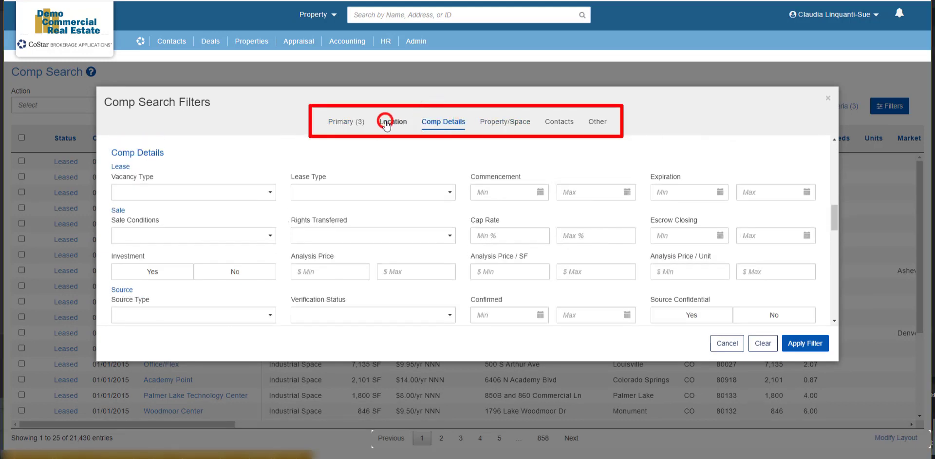
left_click(349, 122)
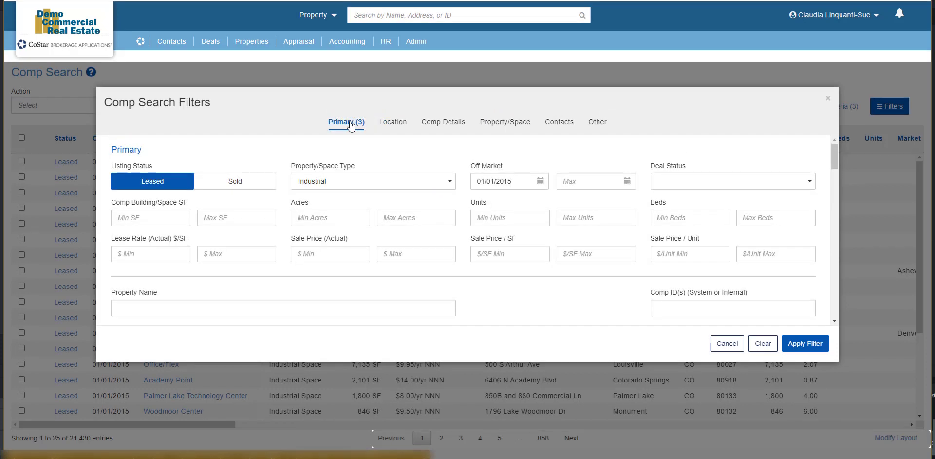
left_click(134, 218)
type("10,000")
key("Tab")
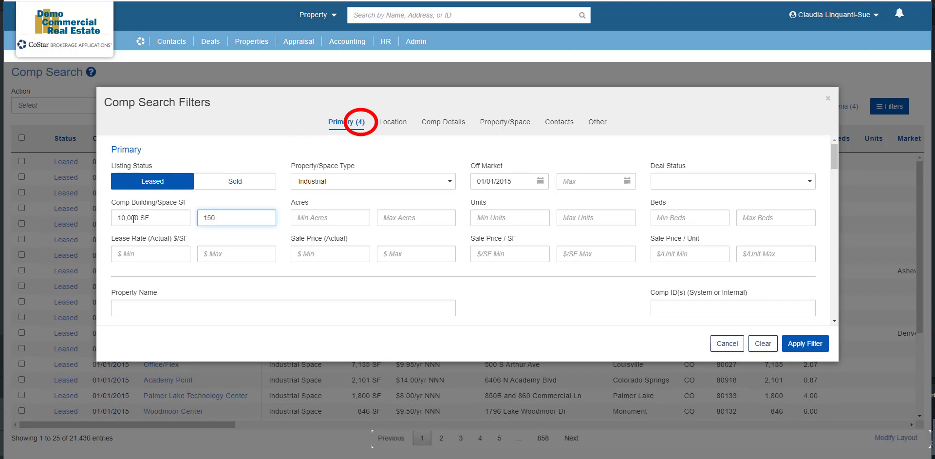
type("15000")
key("Tab")
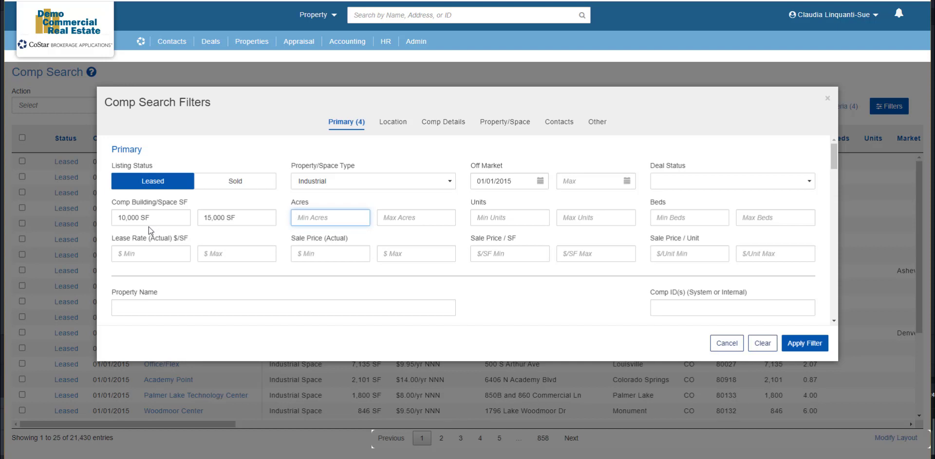
Review the Location and Comp Details tabs, ending on the Property/Space filters
left_click(395, 123)
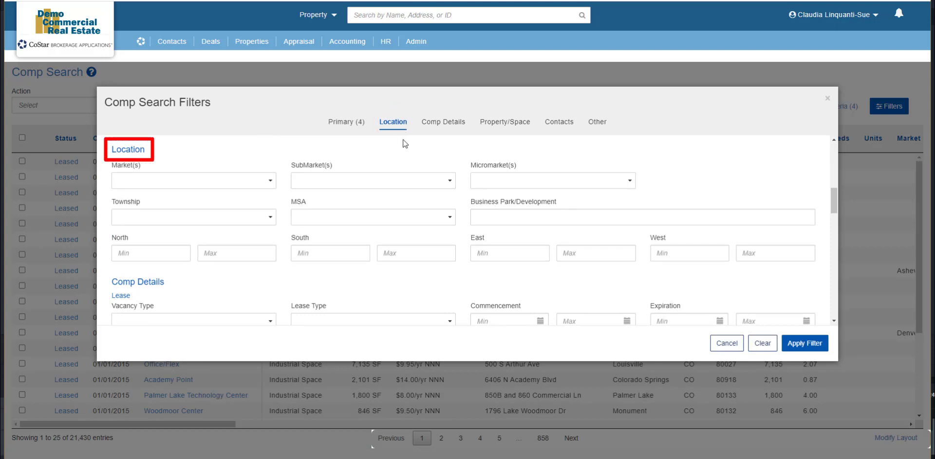
left_click(433, 125)
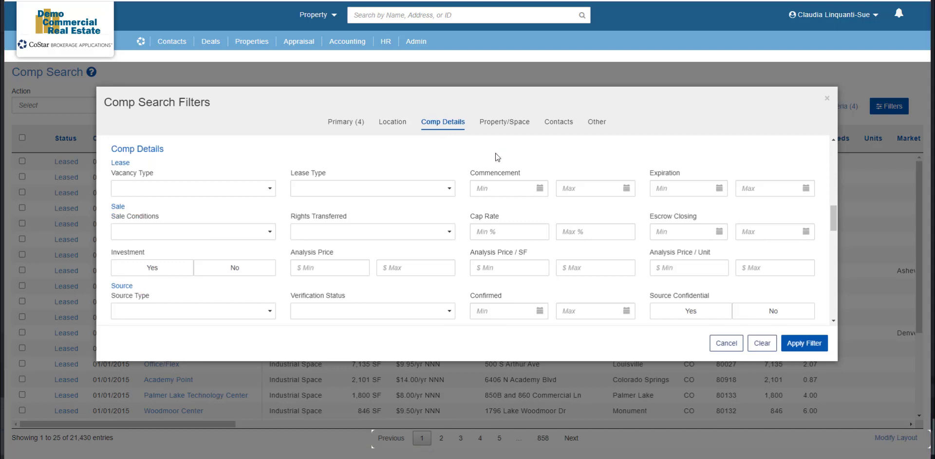
left_click(349, 124)
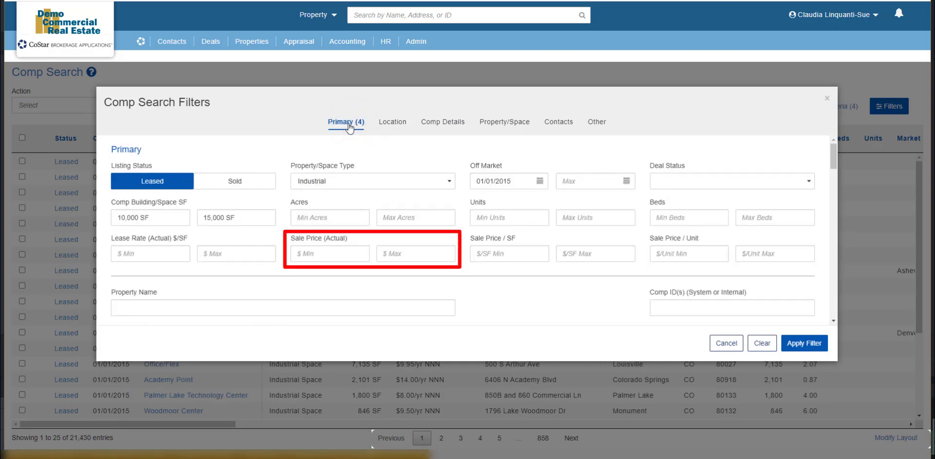
left_click(507, 124)
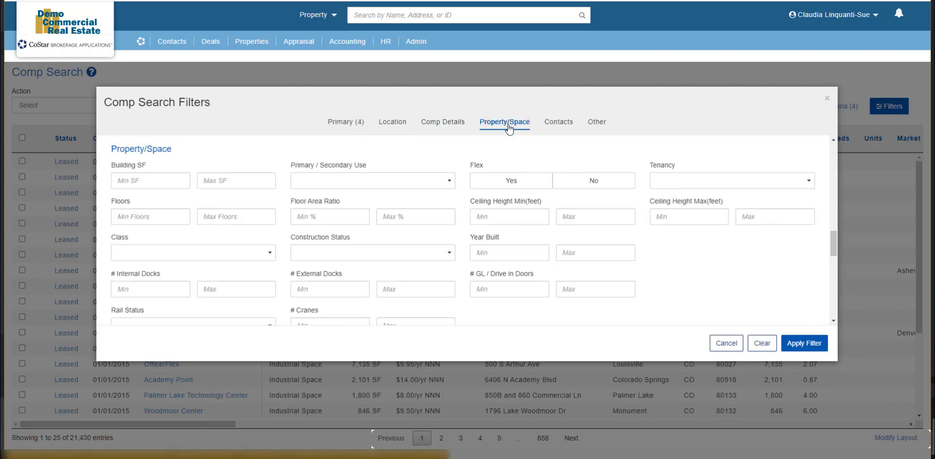
On the Contacts filters, add the first contact as a Listing Broker criterion
left_click(562, 125)
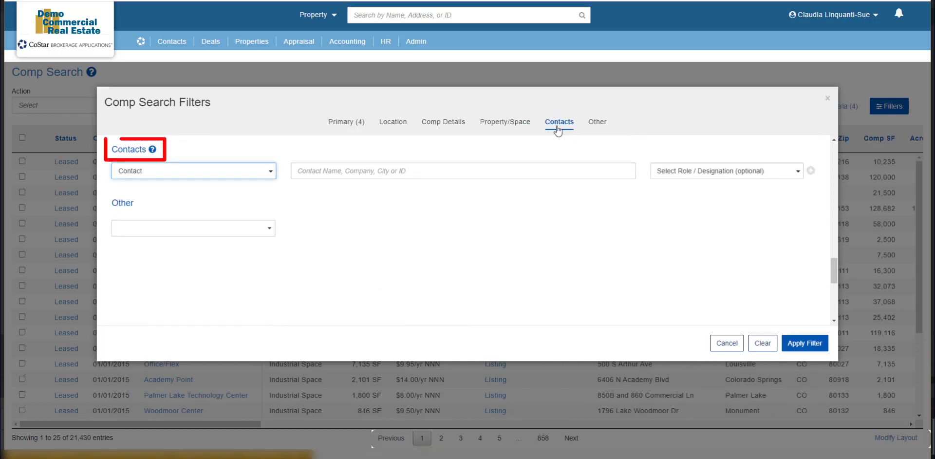
left_click(233, 171)
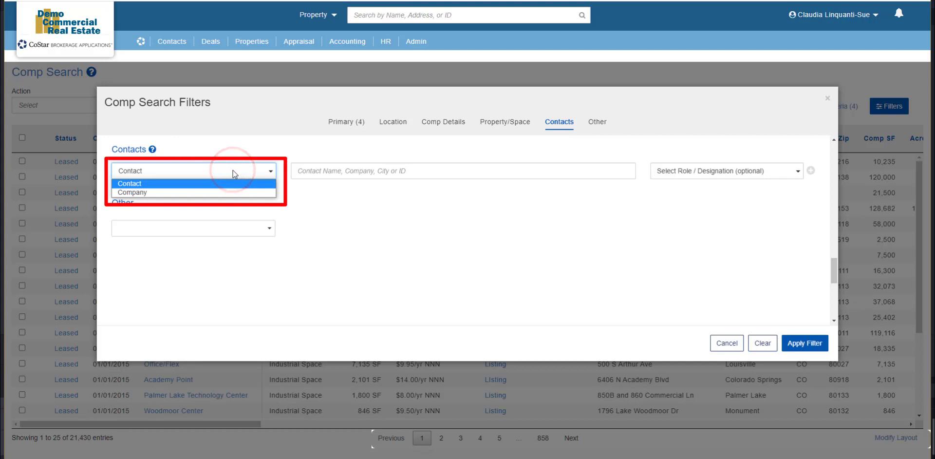
left_click(233, 172)
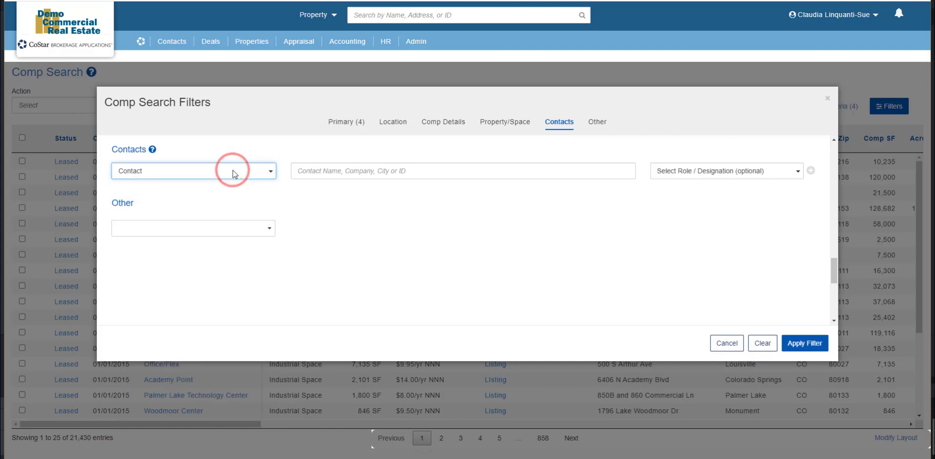
left_click(690, 171)
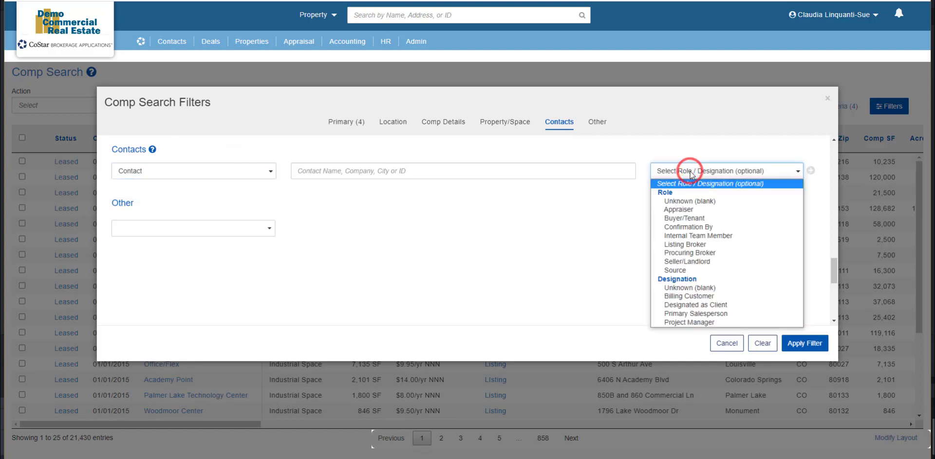
left_click(700, 245)
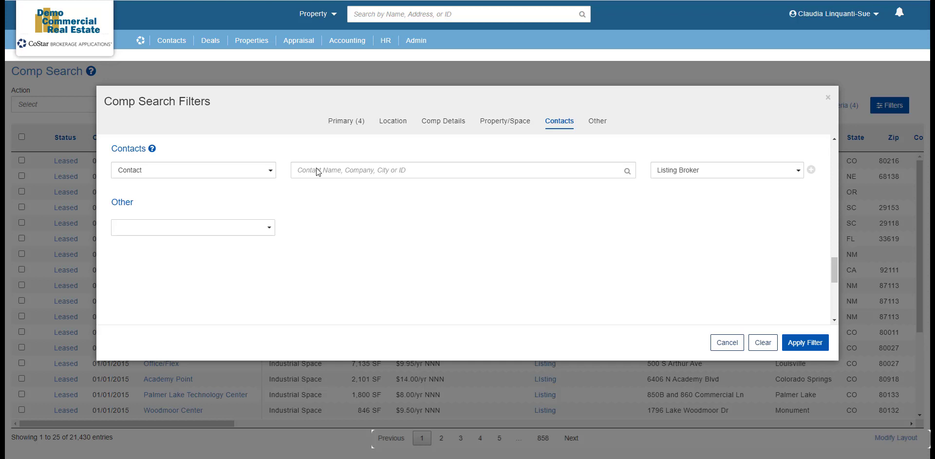
left_click(316, 168)
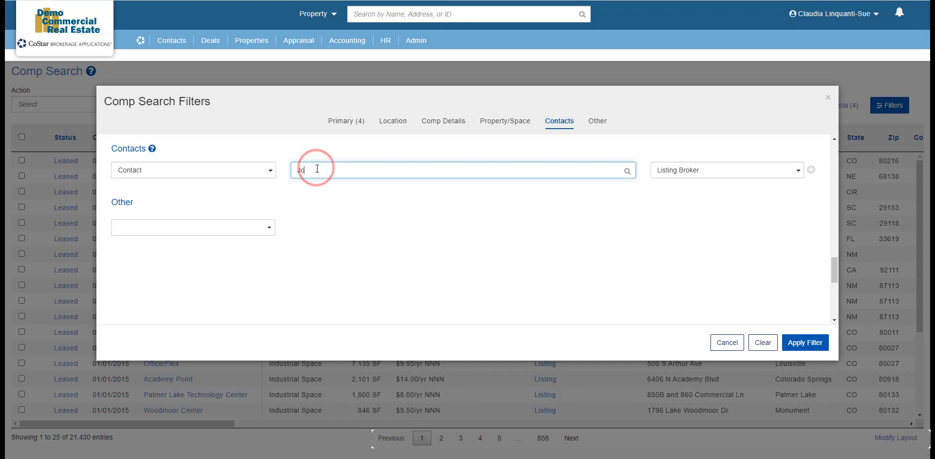
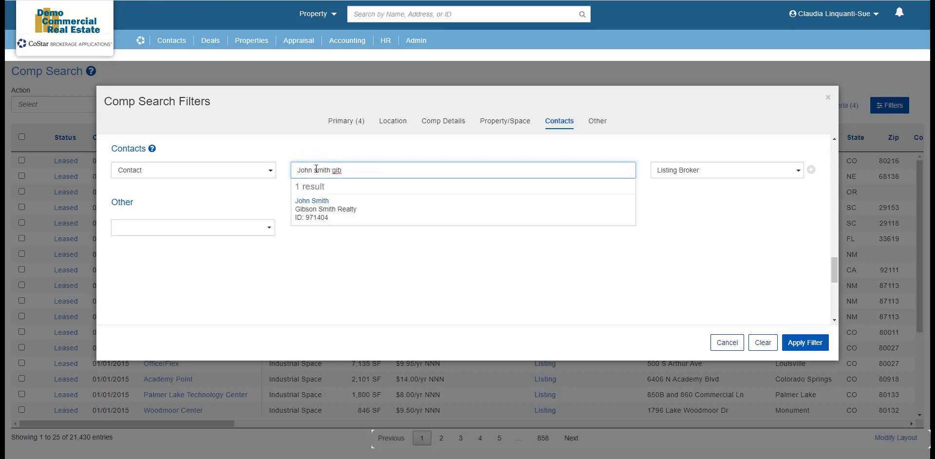
left_click(328, 212)
left_click(812, 171)
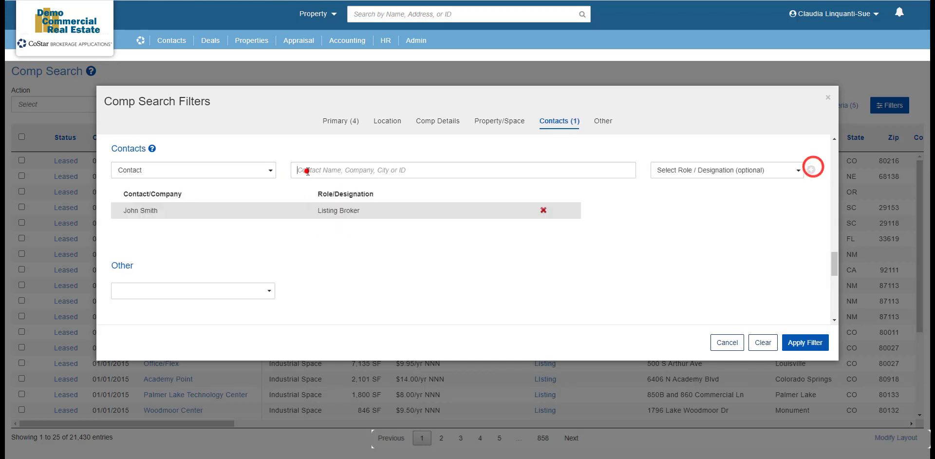
Add a second contact, also as Listing Broker
left_click(307, 170)
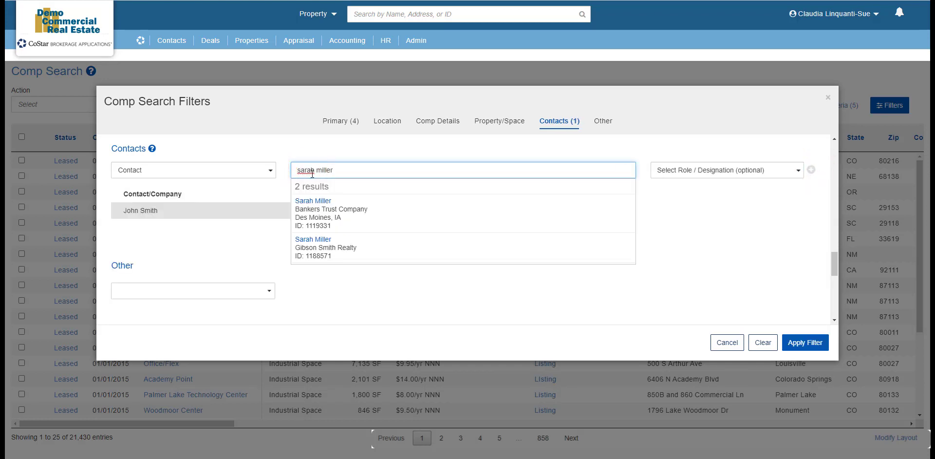
left_click(327, 247)
left_click(755, 170)
left_click(724, 239)
left_click(811, 170)
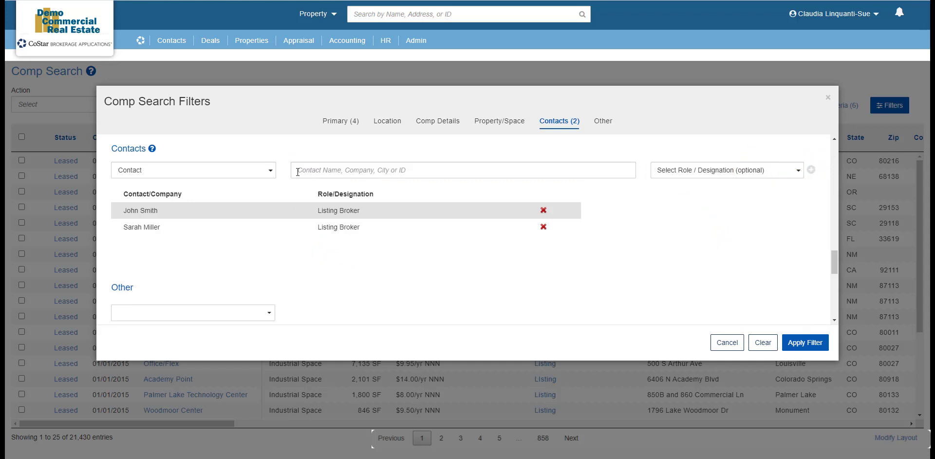
Add company The Home Depot, Inc. as Buyer/Tenant and apply the filter
left_click(263, 170)
left_click(250, 190)
left_click(314, 170)
type("the home depot")
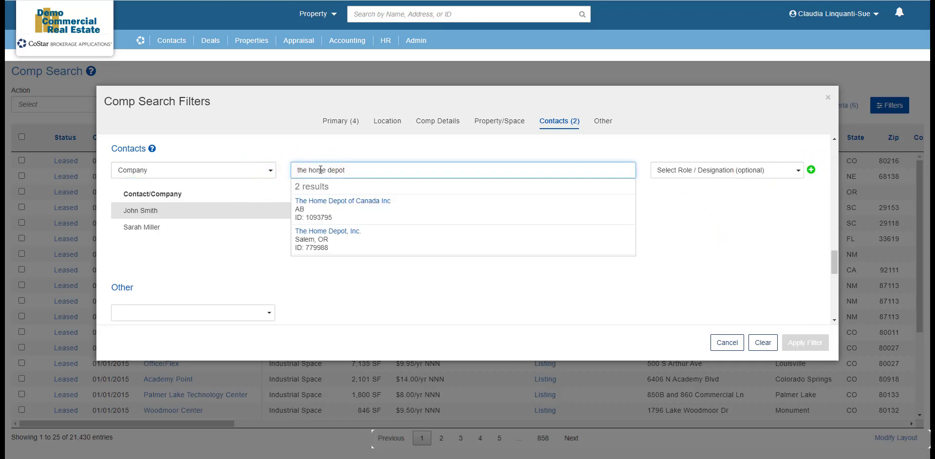
left_click(348, 238)
left_click(745, 168)
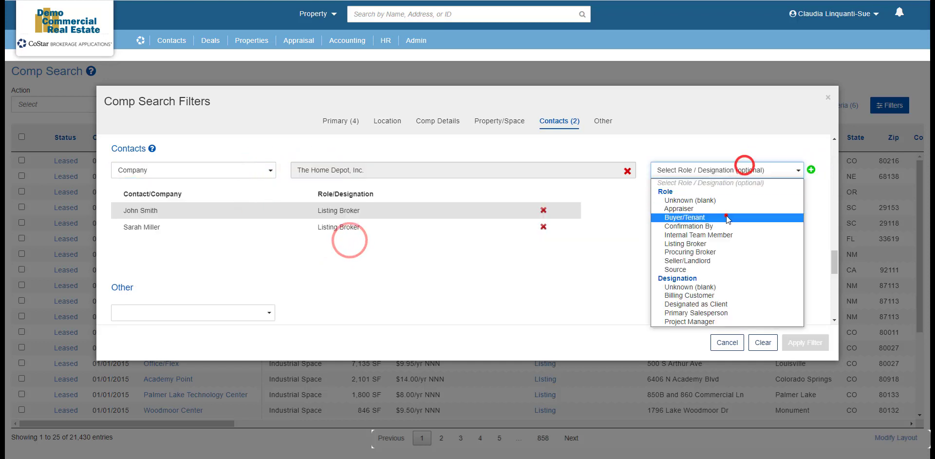
left_click(726, 215)
left_click(810, 170)
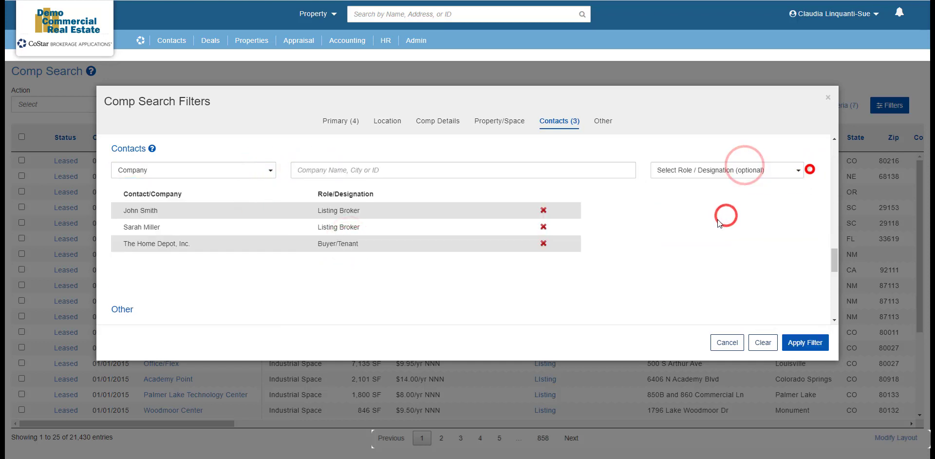
left_click(810, 344)
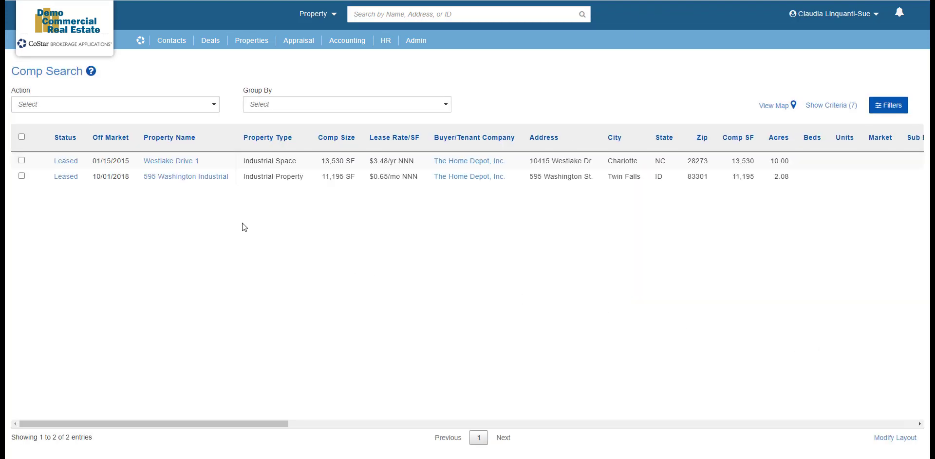
View the Westlake Drive 1 lease comp's details, then show the Other filter criteria
left_click(66, 161)
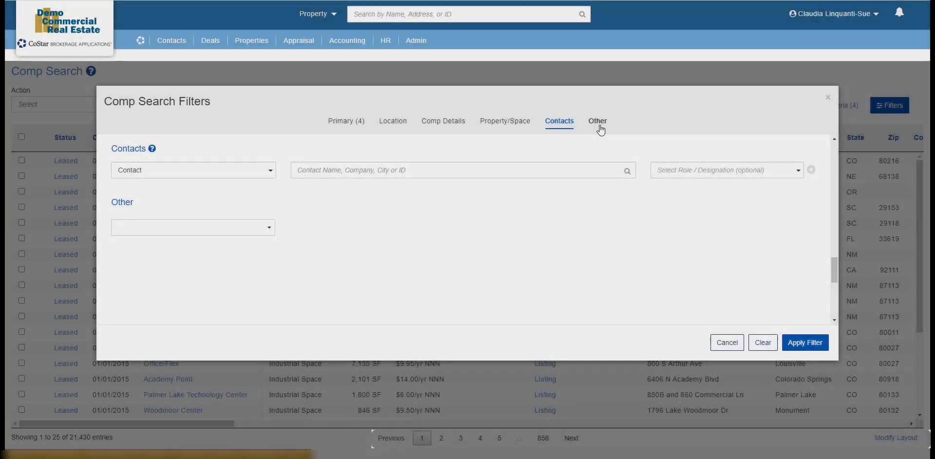
left_click(600, 130)
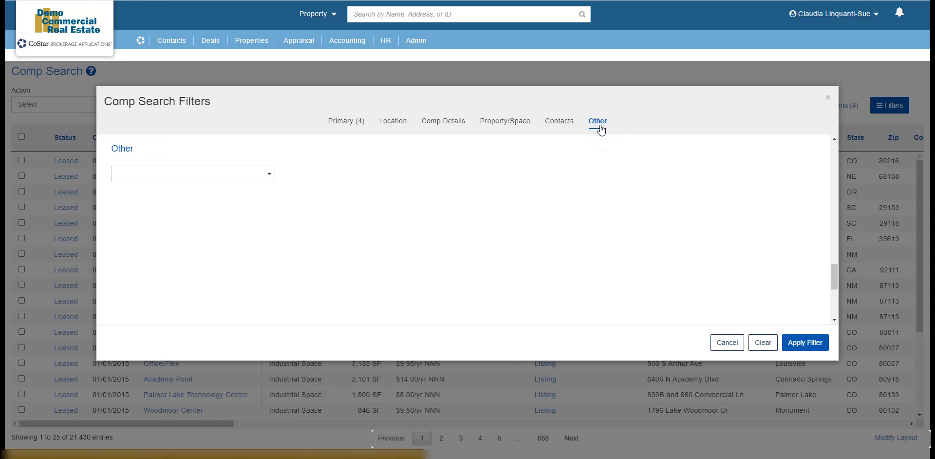
Add an Other filter criterion of AC equal to None
left_click(271, 175)
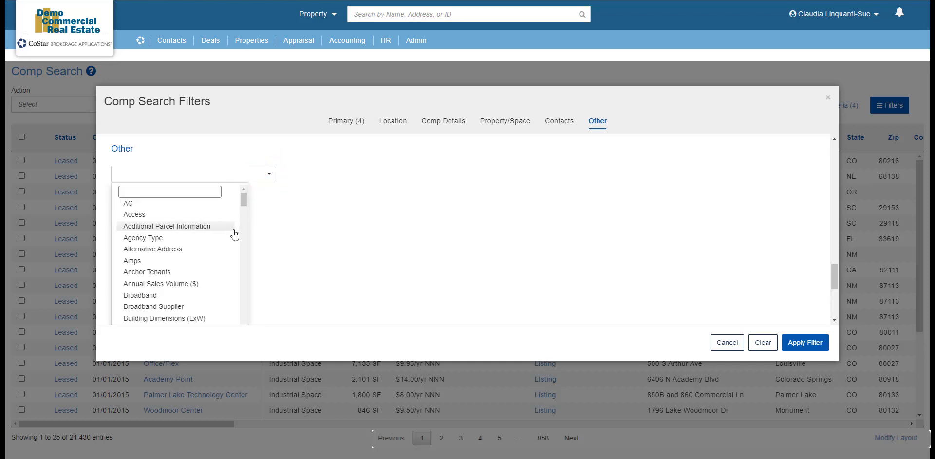
scroll(233, 237, "down", 2)
scroll(232, 240, "down", 10)
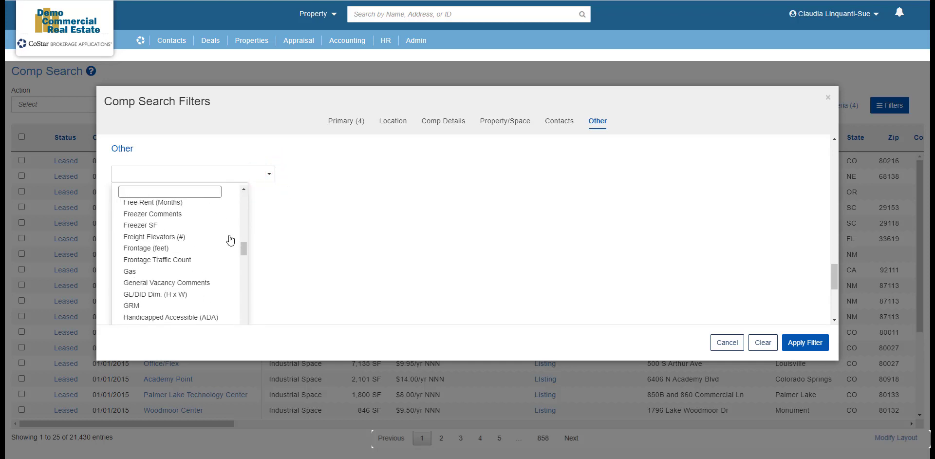
scroll(229, 240, "down", 10)
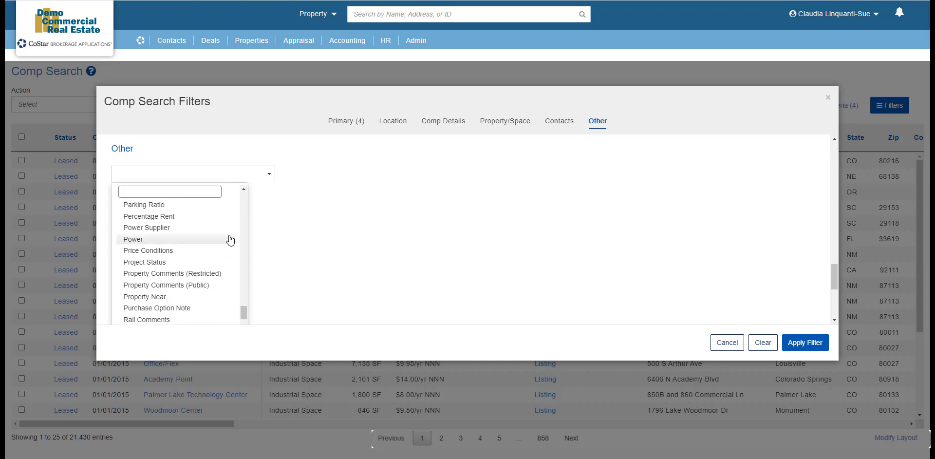
left_click_drag(244, 312, 248, 193)
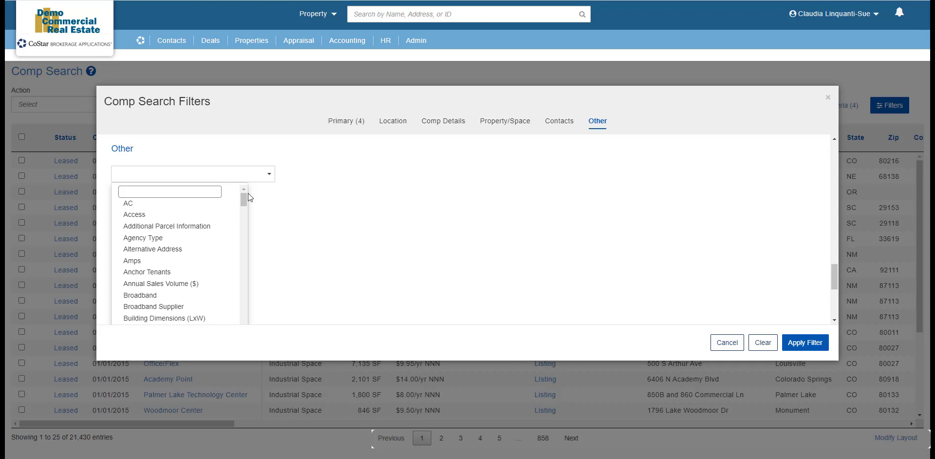
left_click(221, 208)
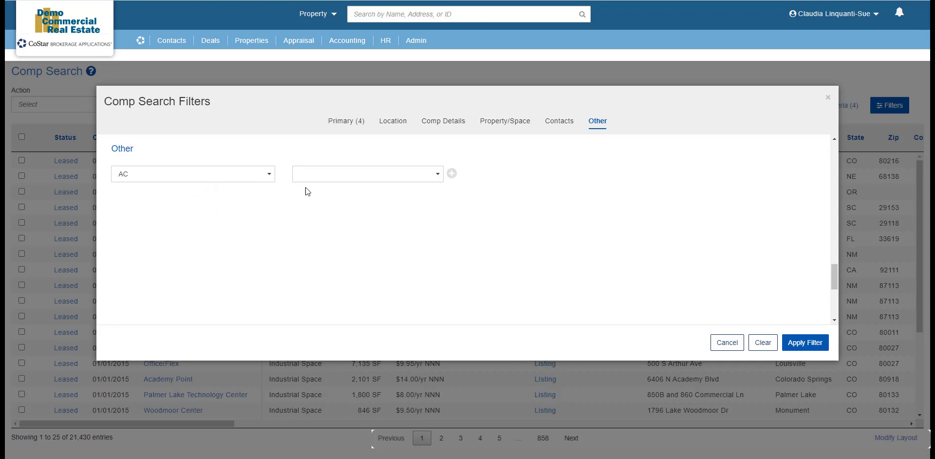
left_click(350, 181)
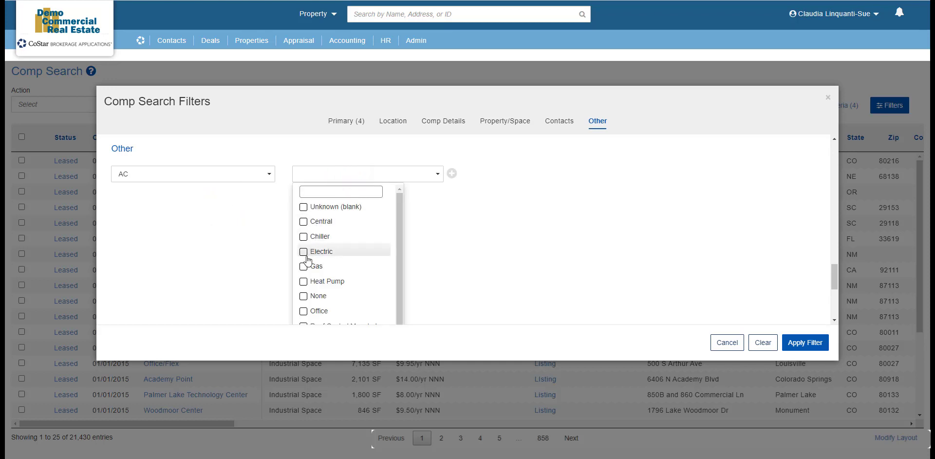
left_click(304, 296)
left_click(456, 174)
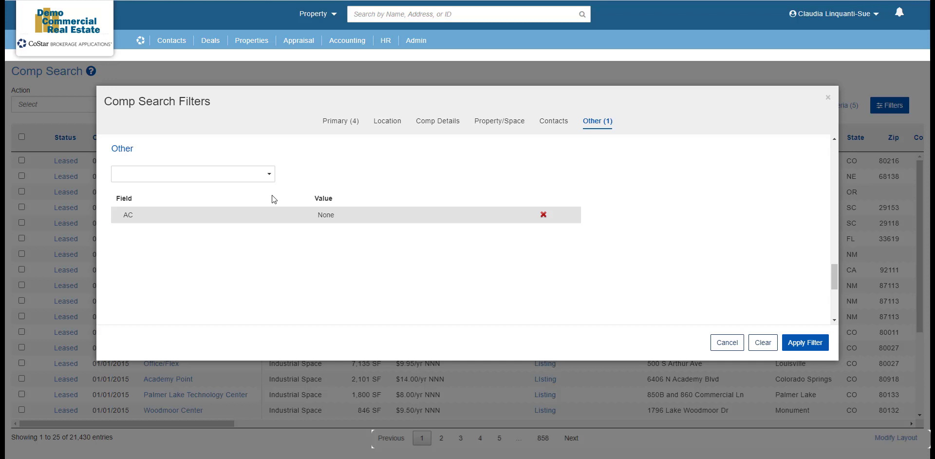
Add a Construction Type criterion of Concrete, Concrete Tilt-up and Concrete/Block
left_click(249, 174)
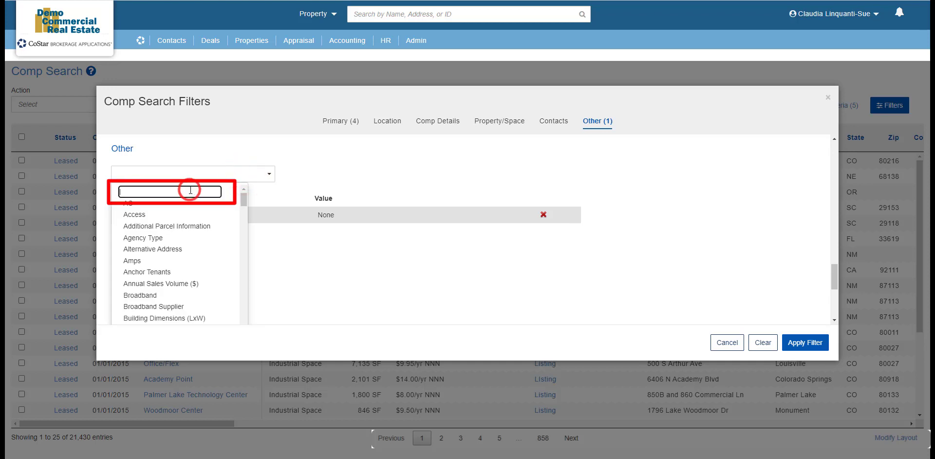
type("construction")
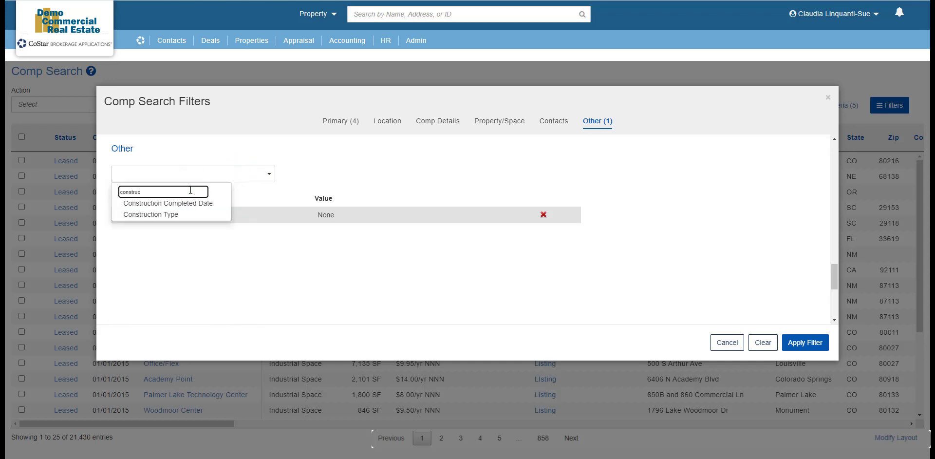
left_click(171, 216)
left_click(371, 184)
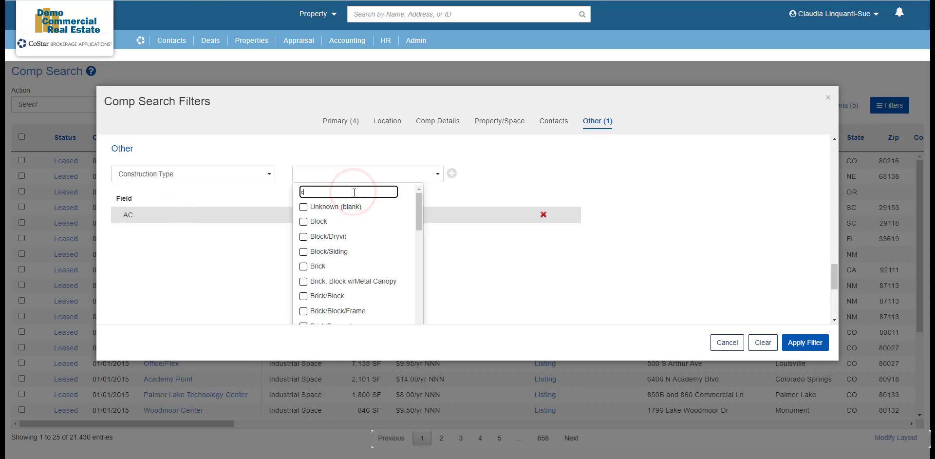
type("concrete")
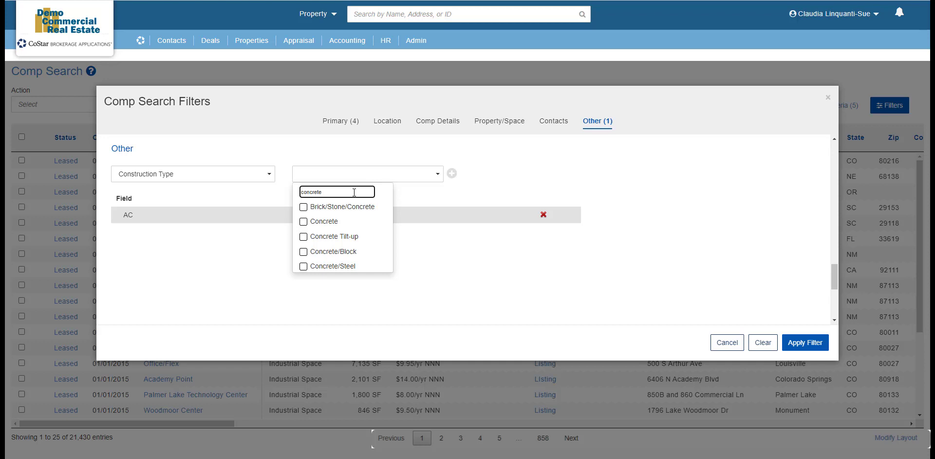
left_click(303, 222)
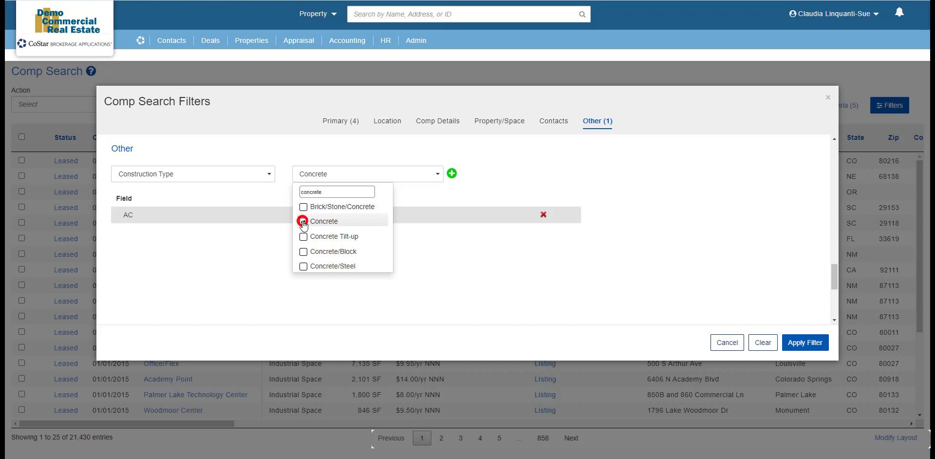
left_click(304, 237)
left_click(304, 252)
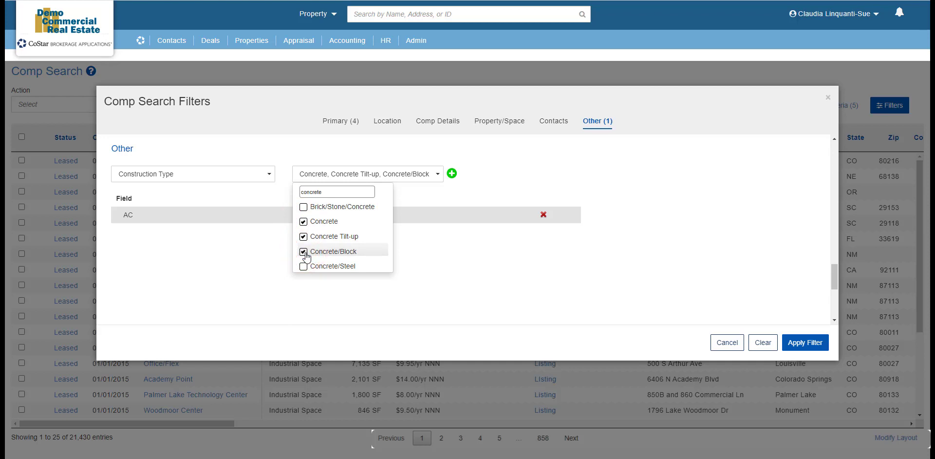
left_click(453, 173)
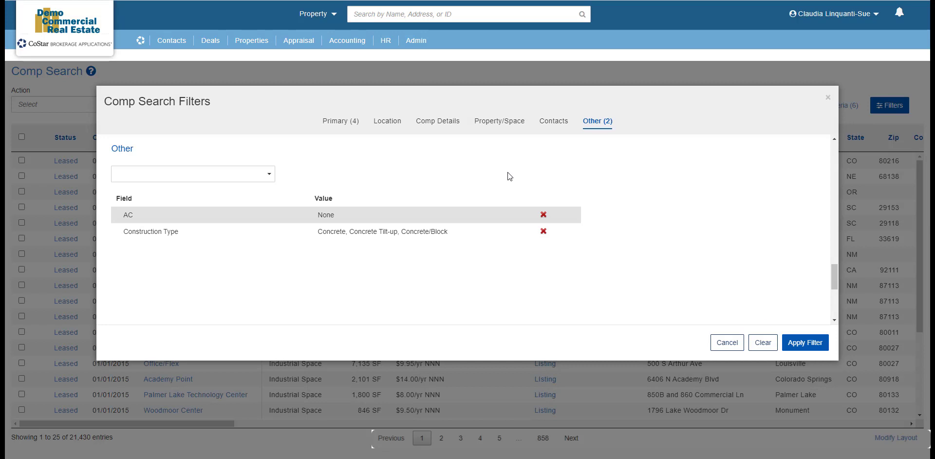
Clear all filter criteria and leave the filters without saving changes
left_click(763, 341)
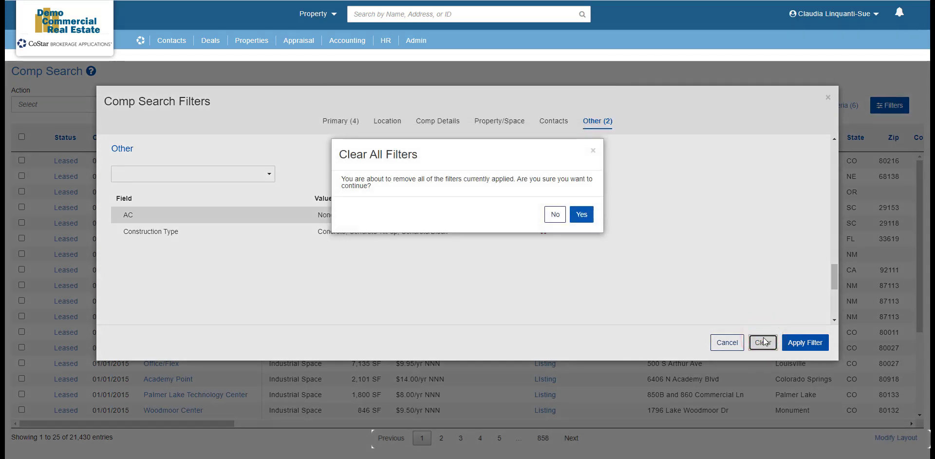
left_click(587, 214)
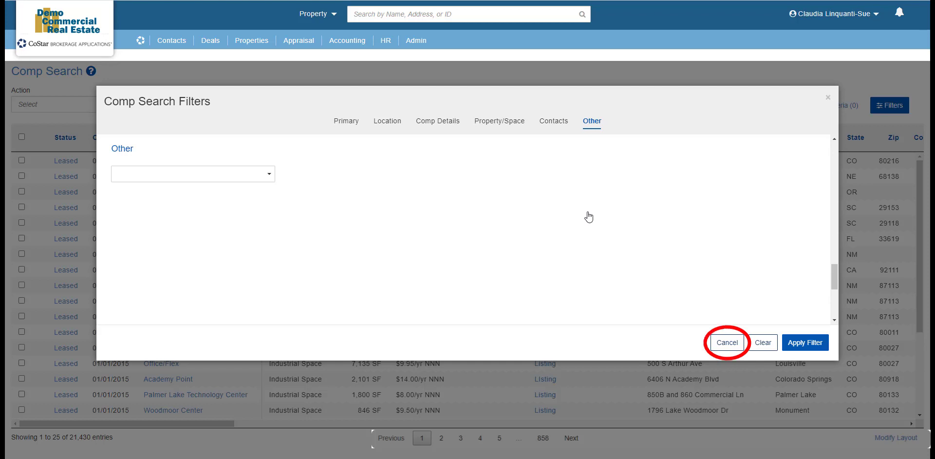
left_click(721, 344)
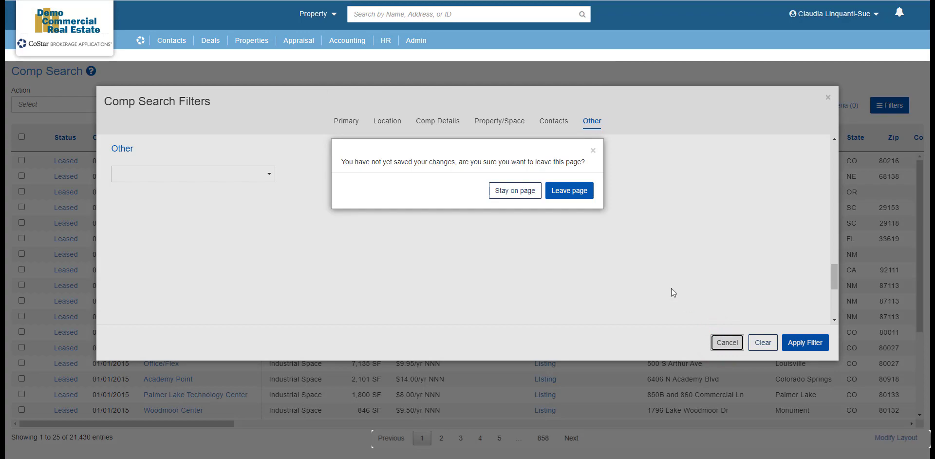
left_click(576, 190)
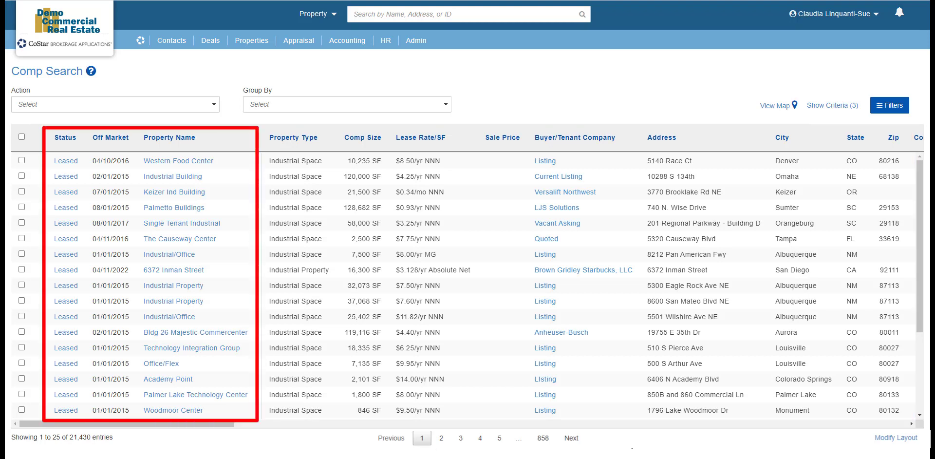
left_click(912, 423)
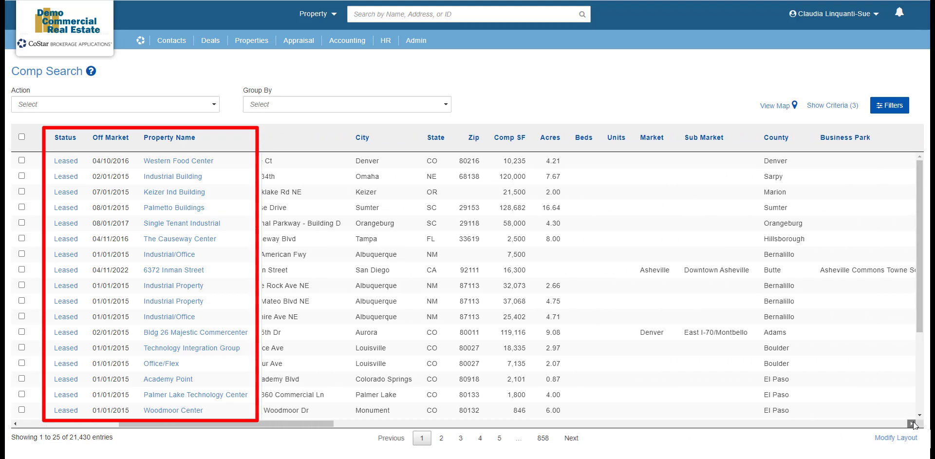
left_click(15, 423)
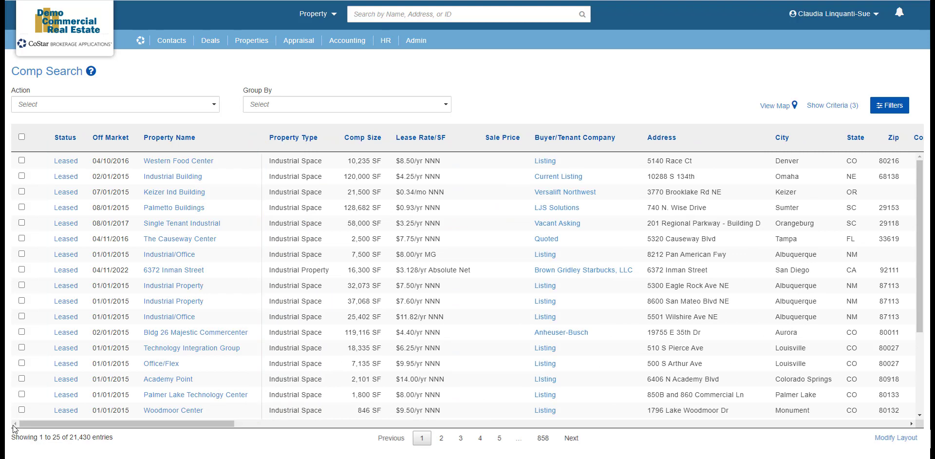
mouse_move(72, 163)
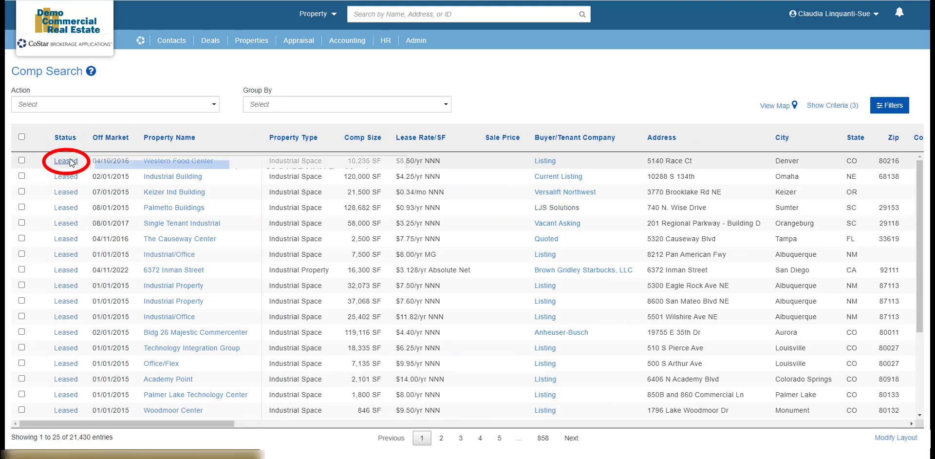
mouse_move(71, 179)
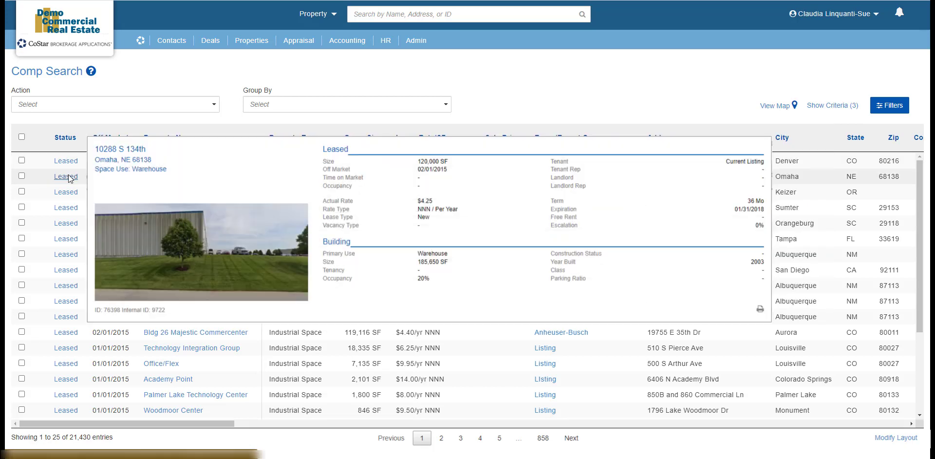
mouse_move(70, 195)
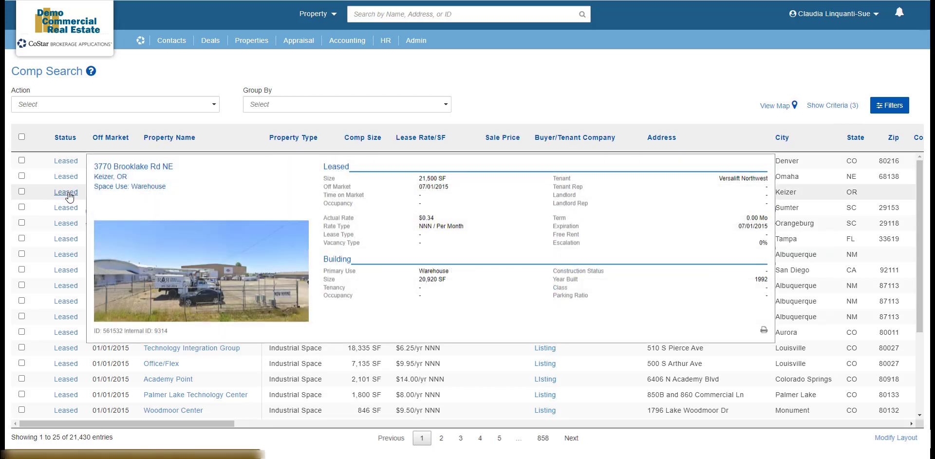
left_click(69, 193)
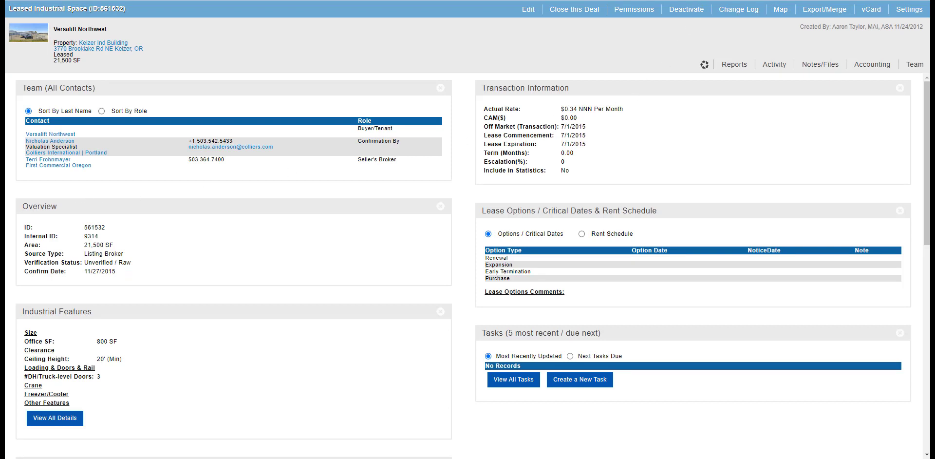
left_click(712, 0)
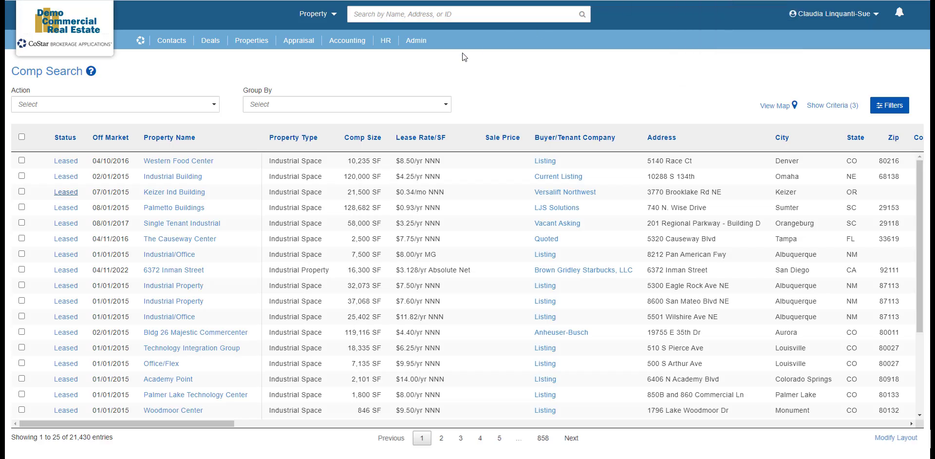
Tick the Western Food Center, Industrial Building and Keizer Ind Building comps, then check the Action list
left_click(178, 192)
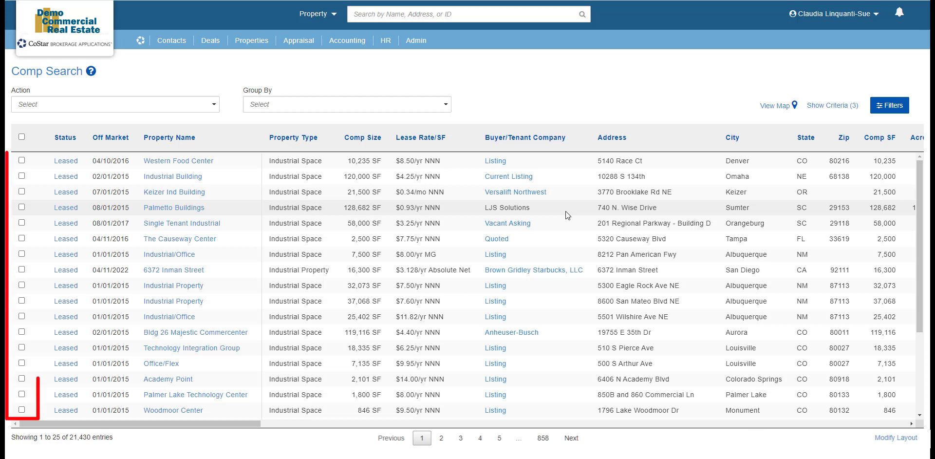
left_click(22, 160)
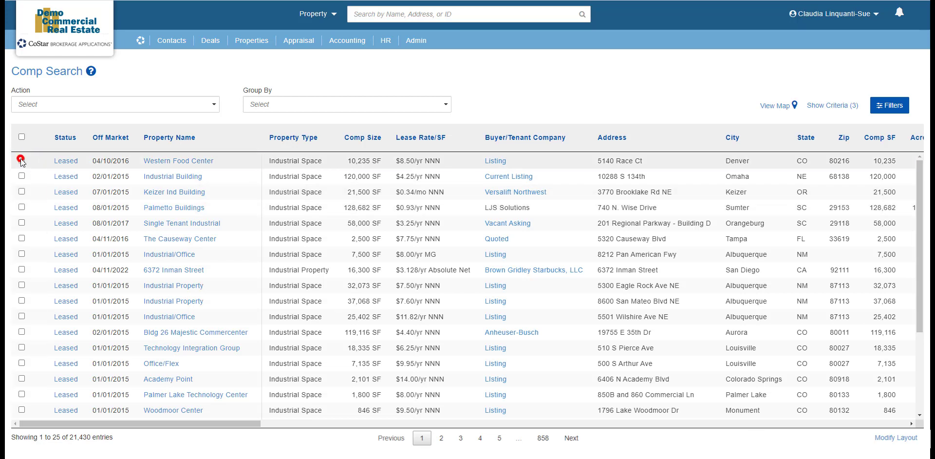
left_click(22, 175)
left_click(21, 191)
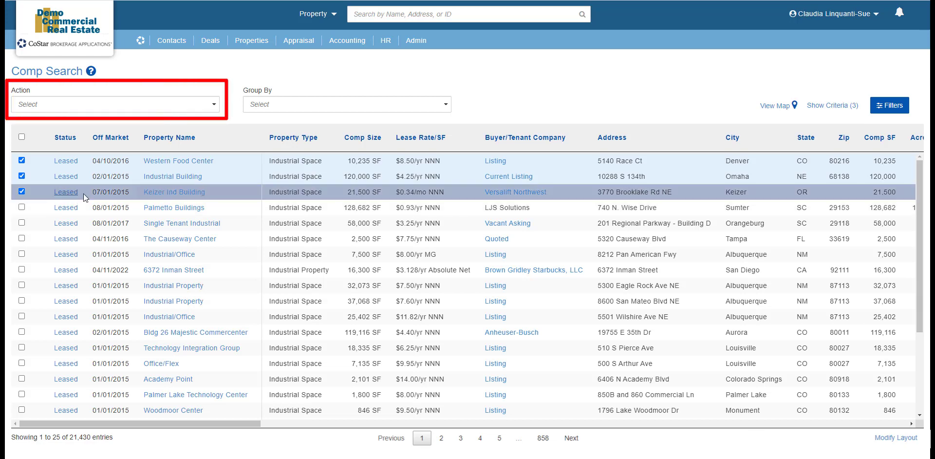
left_click(215, 106)
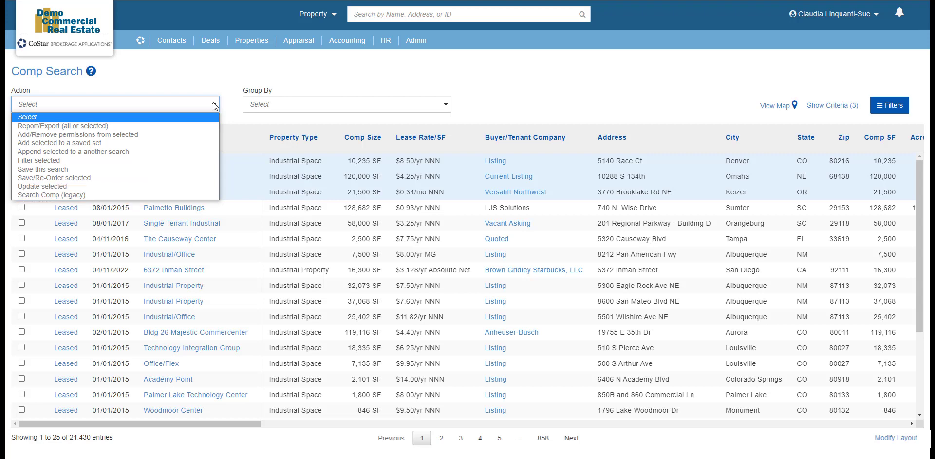
left_click(447, 109)
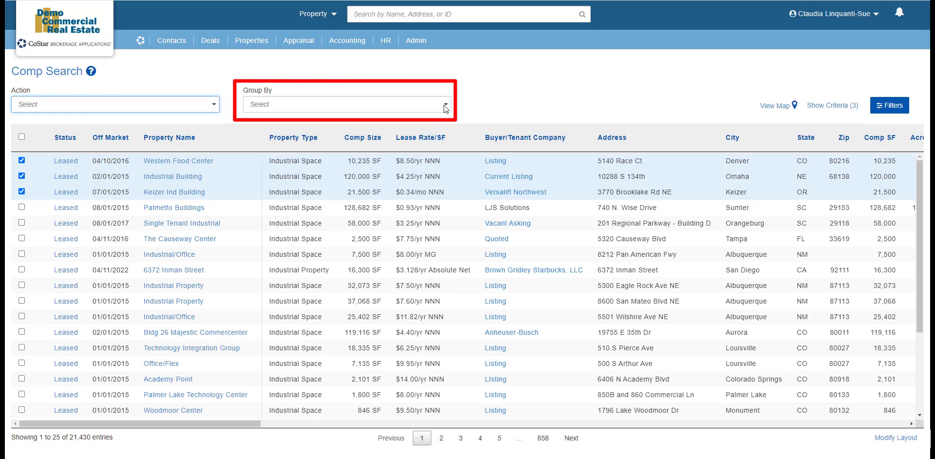
Group the comps by Status, then remove the grouping to restore the plain list
left_click(446, 108)
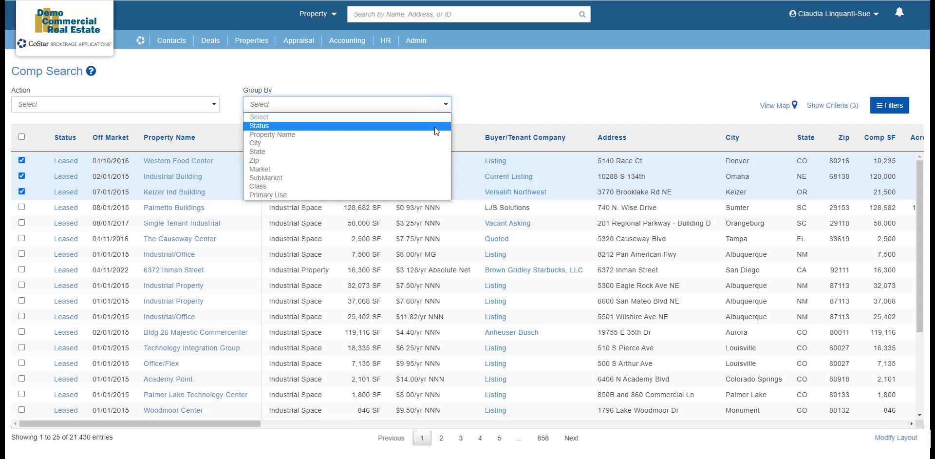
left_click(435, 127)
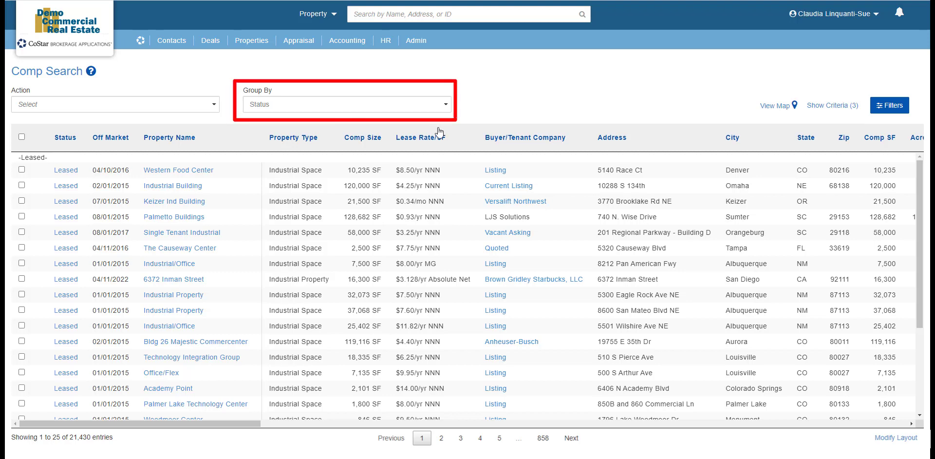
left_click(446, 104)
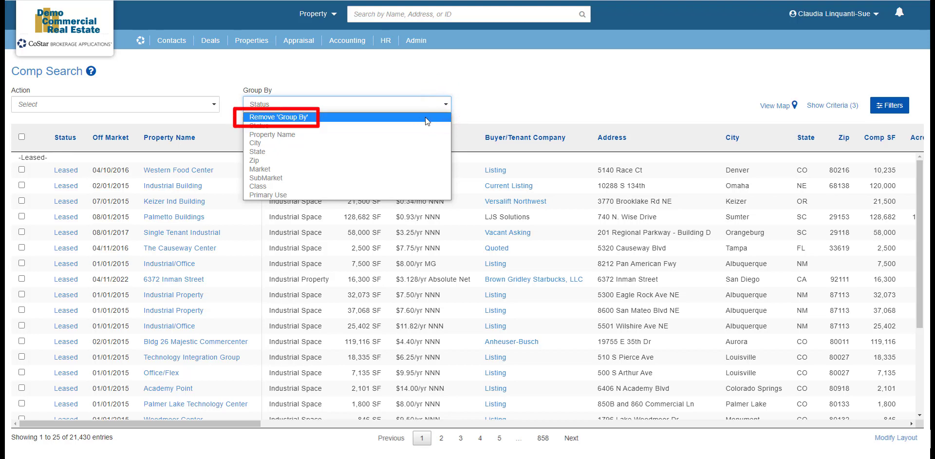
left_click(424, 119)
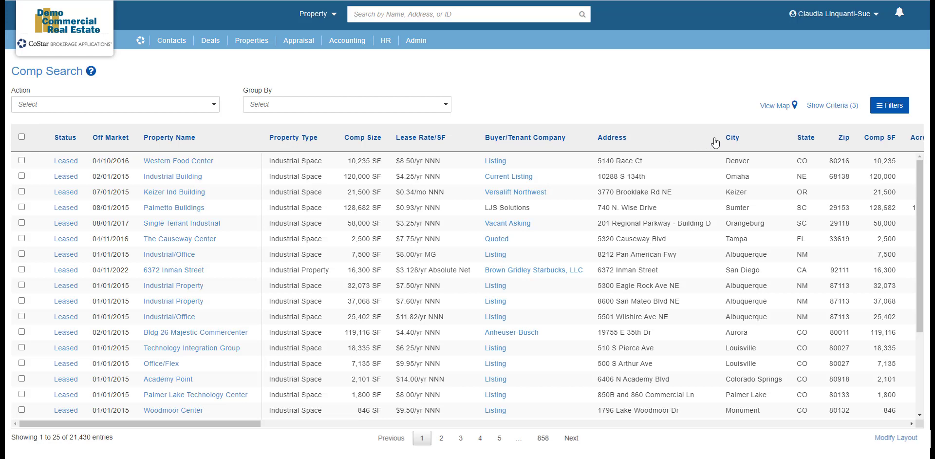
Sort the comps by City, reversing the order once before re-sorting by City
left_click(738, 140)
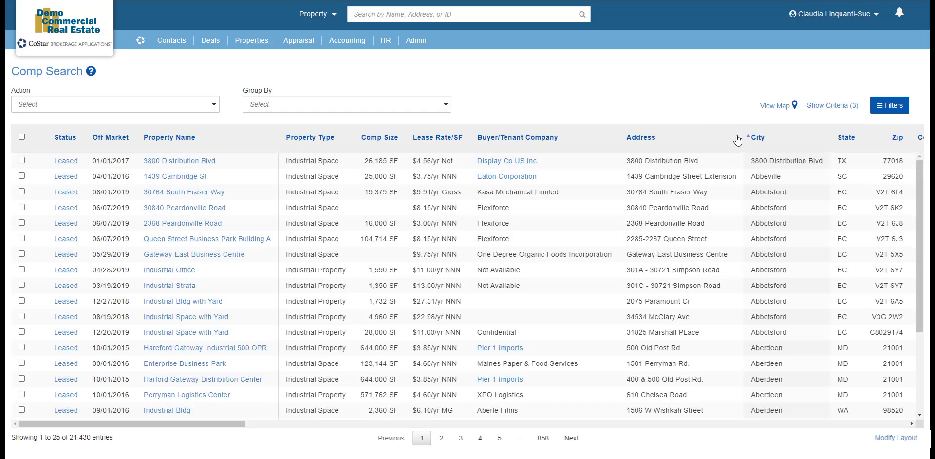
left_click(755, 138)
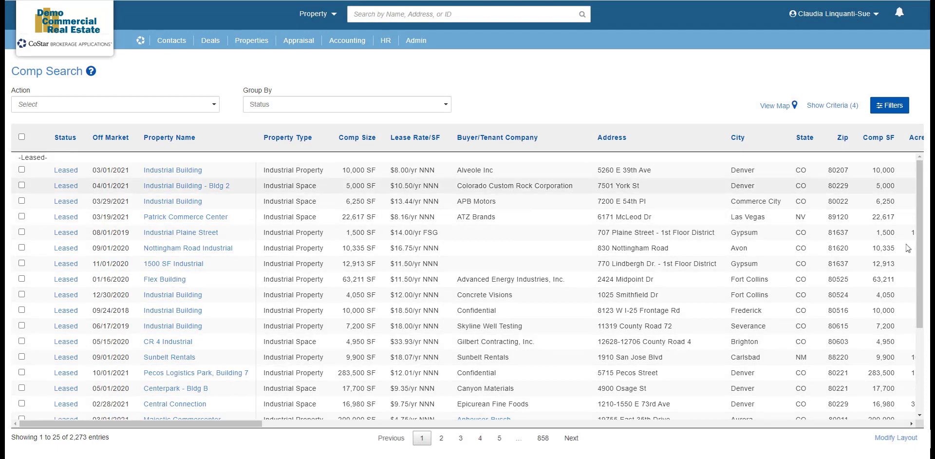
left_click(740, 139)
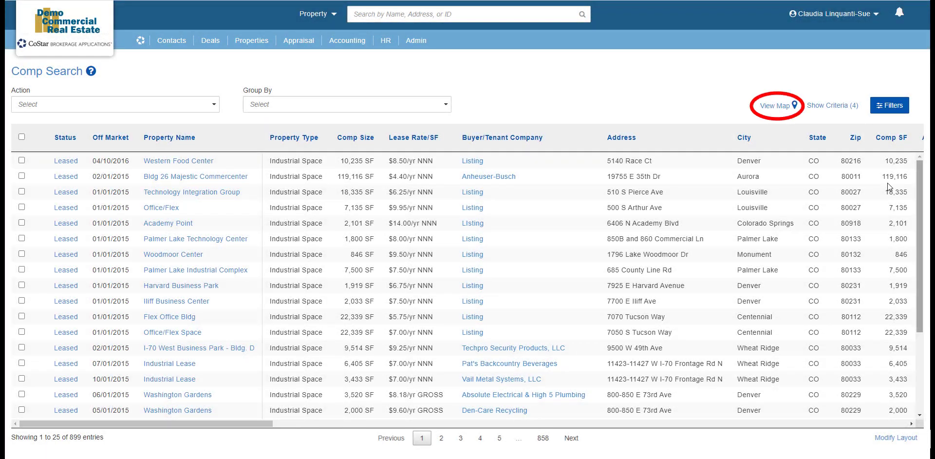
left_click(769, 106)
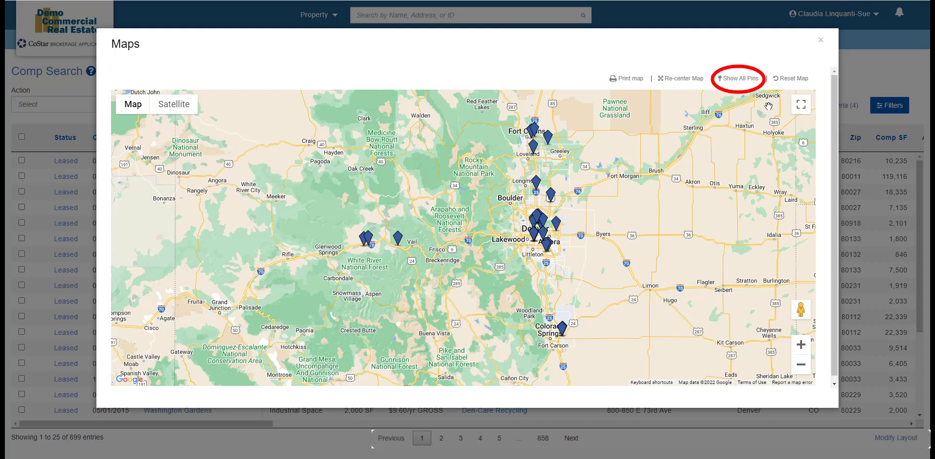
left_click(741, 80)
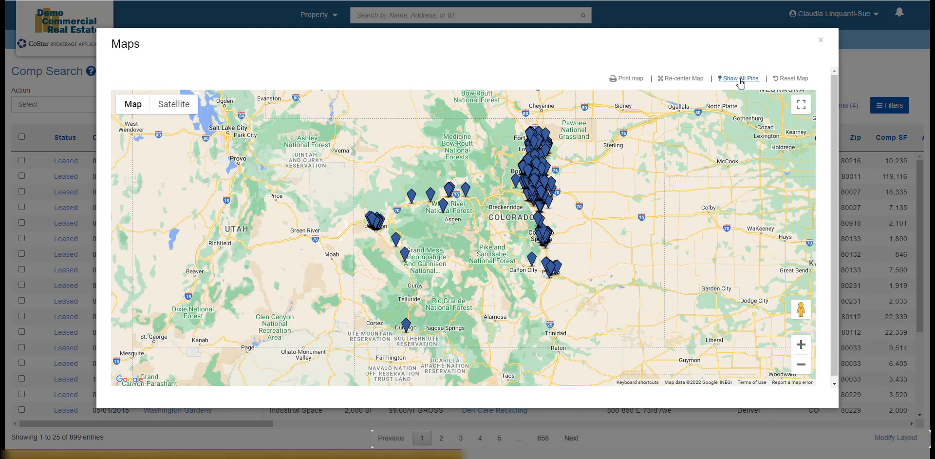
left_click(821, 42)
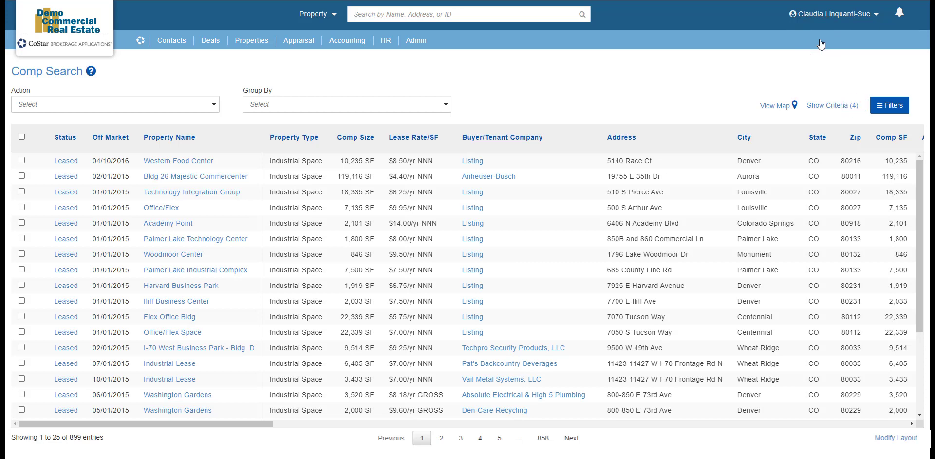
left_click(833, 108)
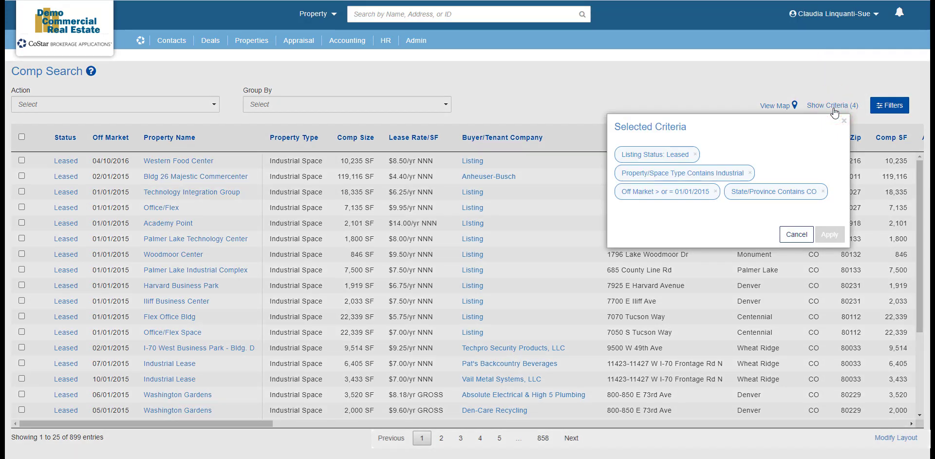
Remove the State/Province Contains CO criterion and apply the search to return 21,429 comps
left_click(823, 191)
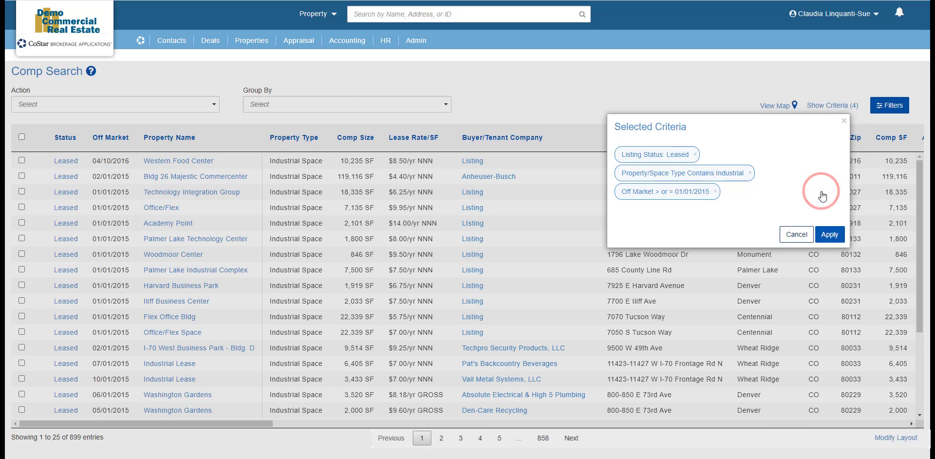
left_click(833, 235)
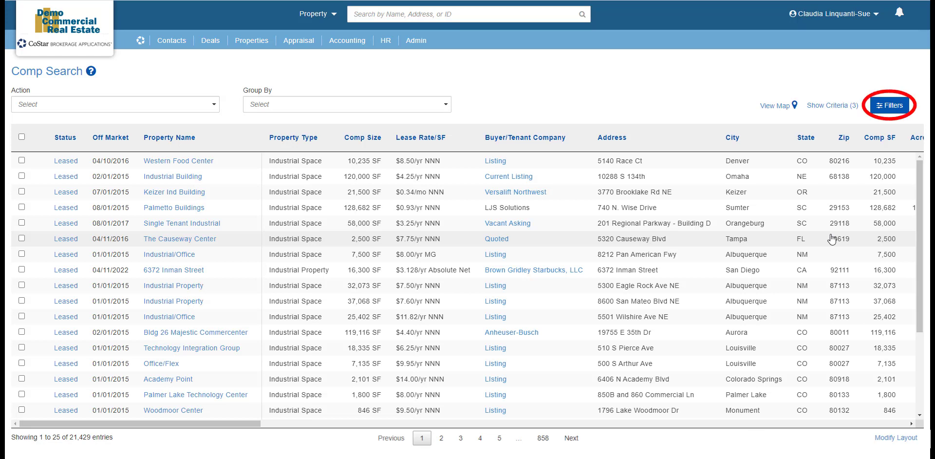
left_click(894, 108)
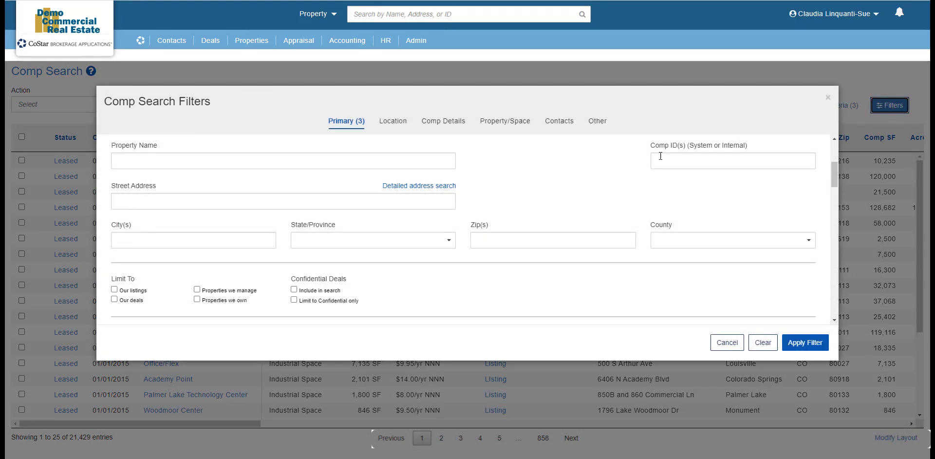
scroll(505, 183, "up", 3)
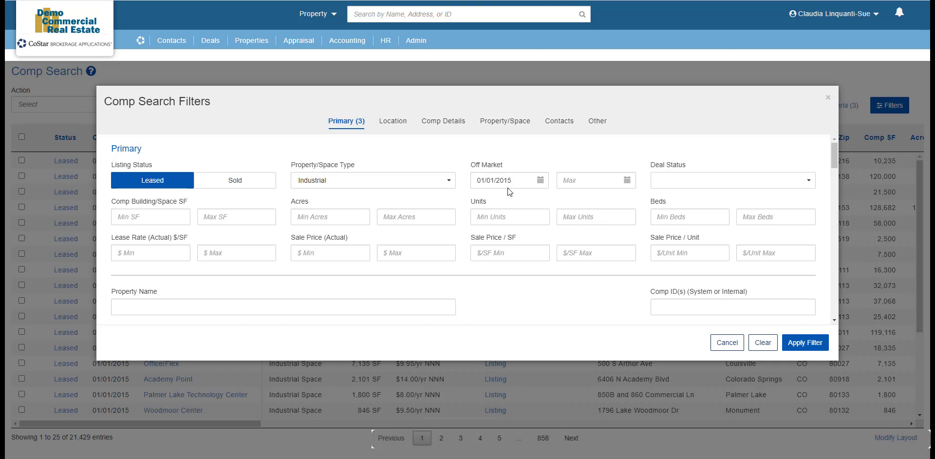
left_click(730, 343)
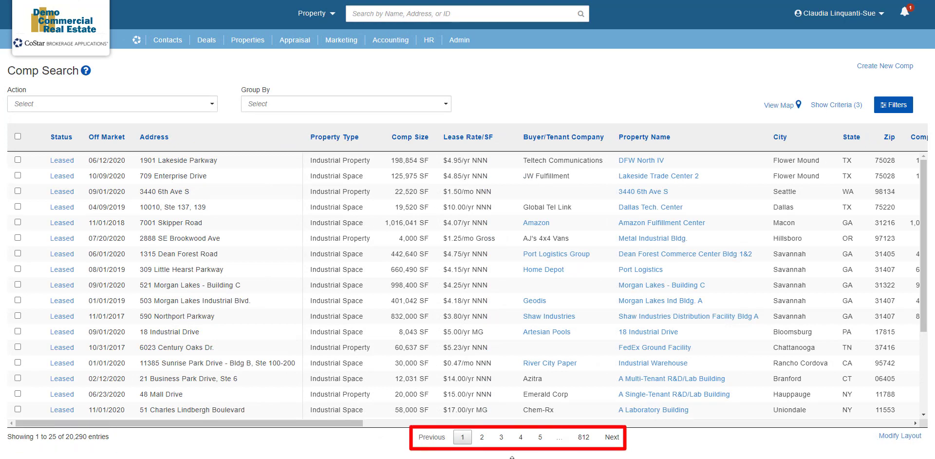
Go to results page 2, scroll the table right, and open Modify List Layout
left_click(482, 437)
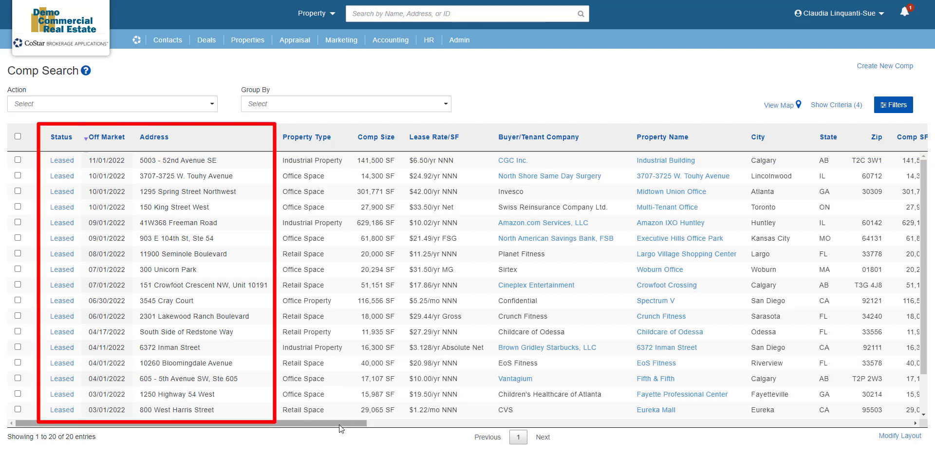
left_click_drag(340, 425, 299, 436)
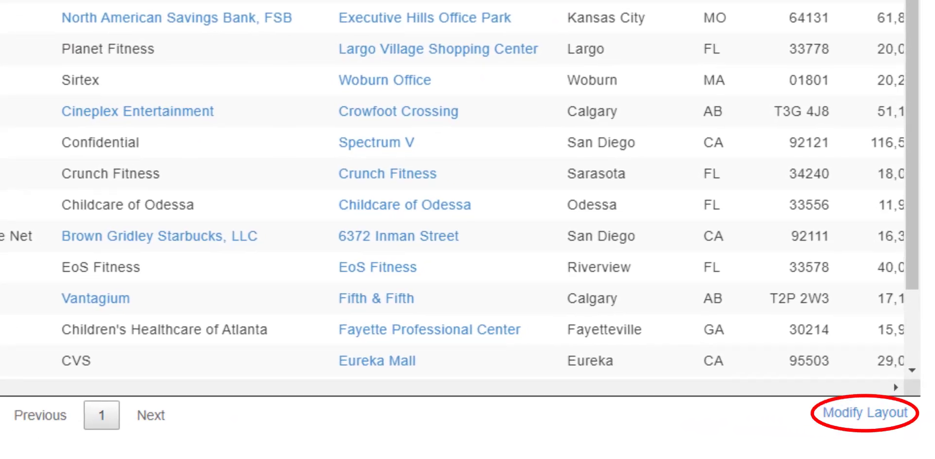
left_click(839, 413)
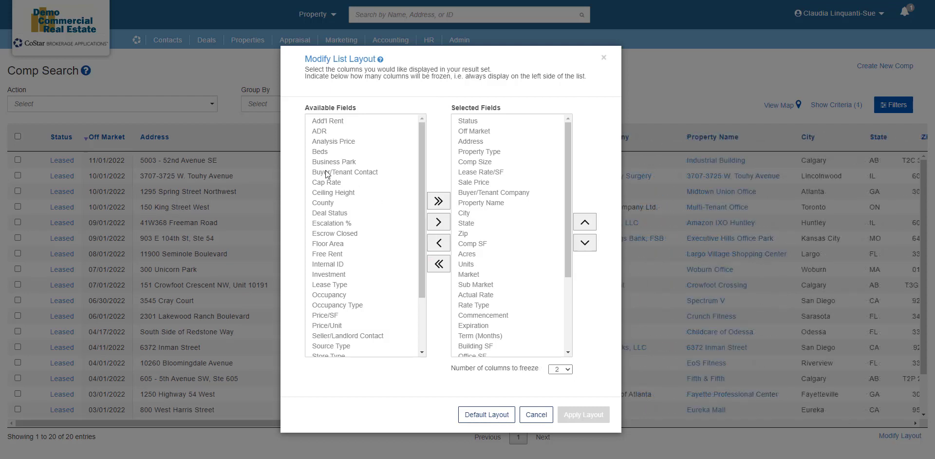
Add Buyer/Tenant Contact, Floor Area and Price/SF to the selected columns
left_click(327, 173)
left_click(335, 243, "ctrl")
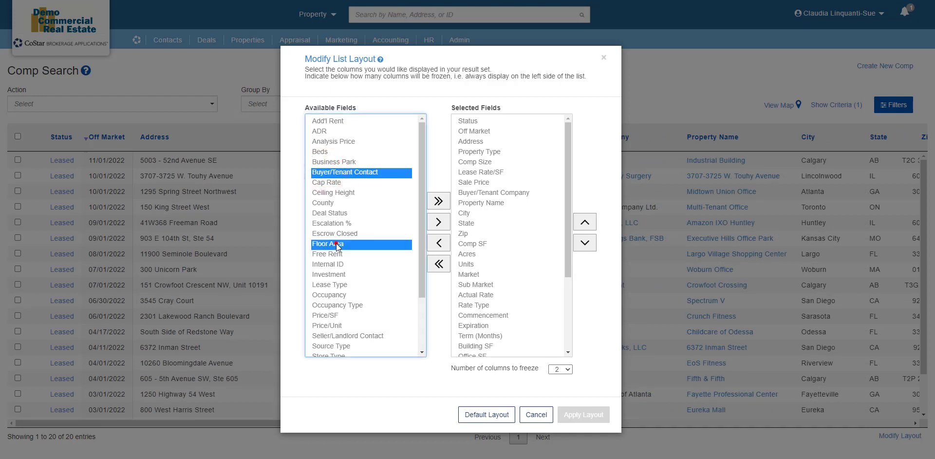
left_click(333, 316, "ctrl")
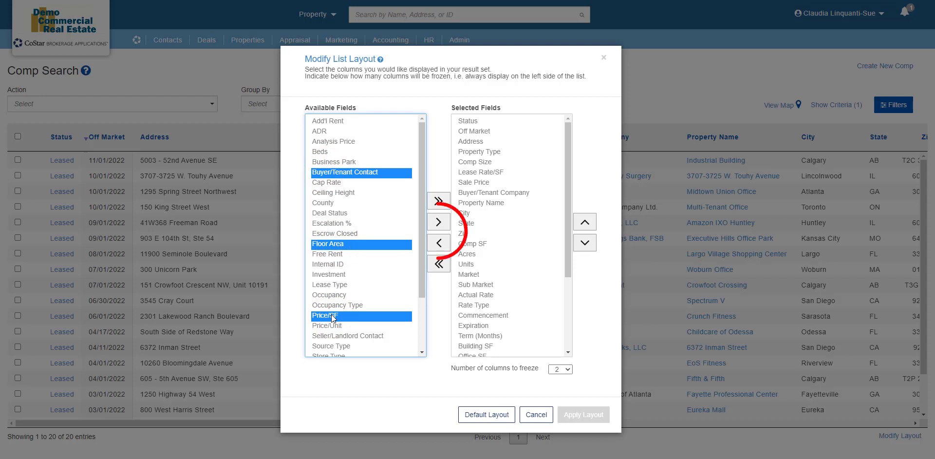
left_click(439, 223)
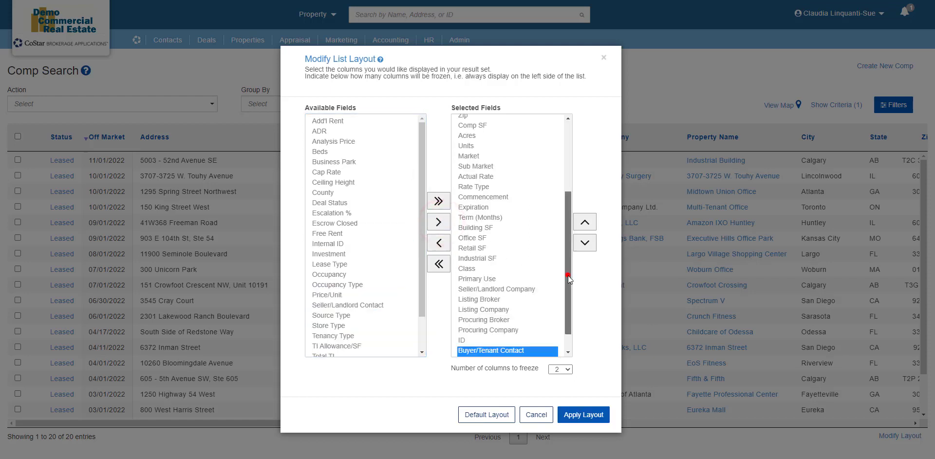
Move all remaining Available Fields into Selected Fields, leaving Available empty
left_click_drag(568, 276, 567, 303)
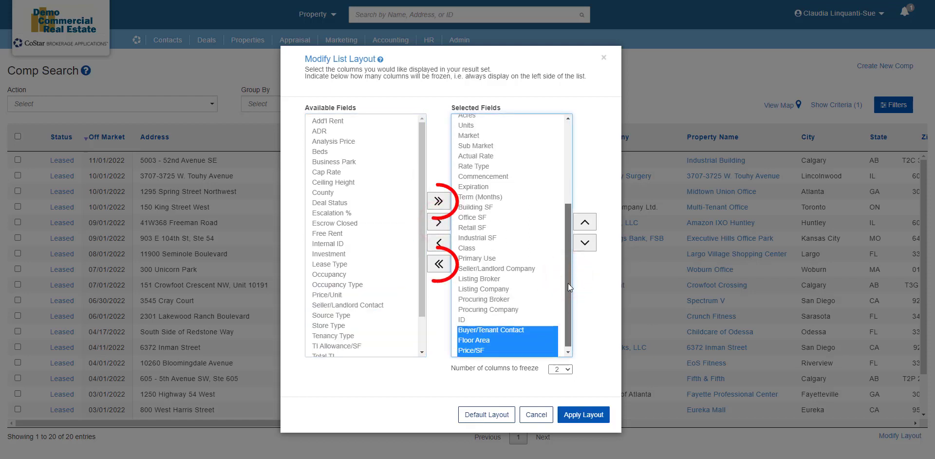
scroll(568, 283, "up", 1)
left_click(439, 200)
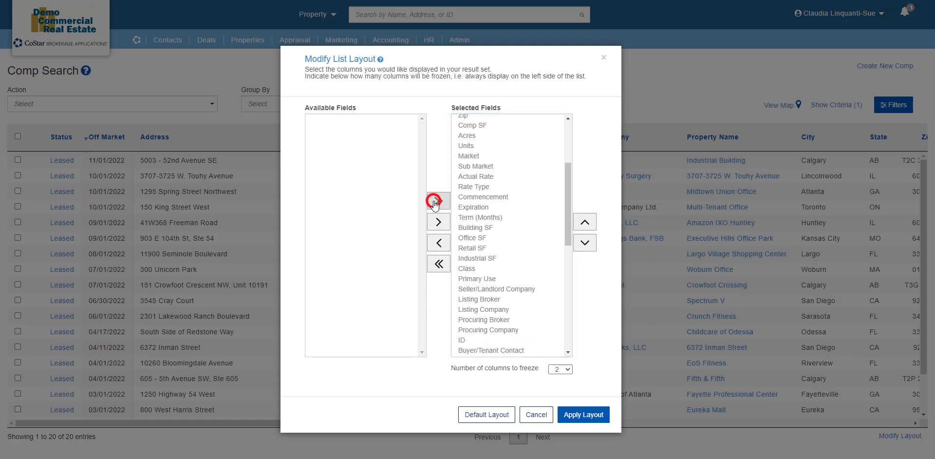
left_click_drag(569, 213, 583, 346)
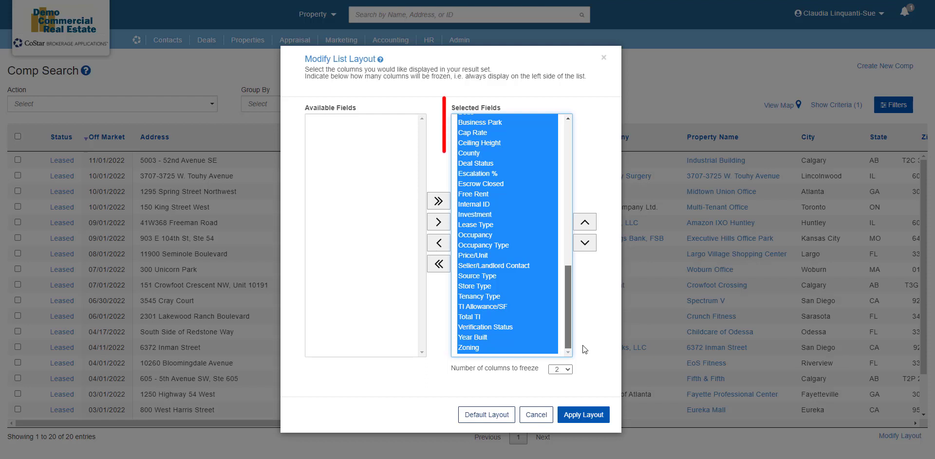
left_click_drag(569, 313, 568, 251)
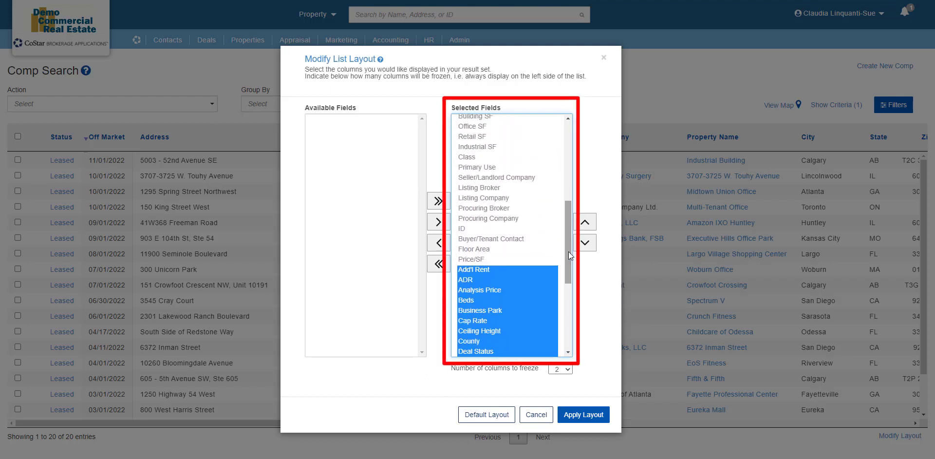
Remove the newly added fields and reposition Industrial SF just below Retail SF
left_click(439, 246)
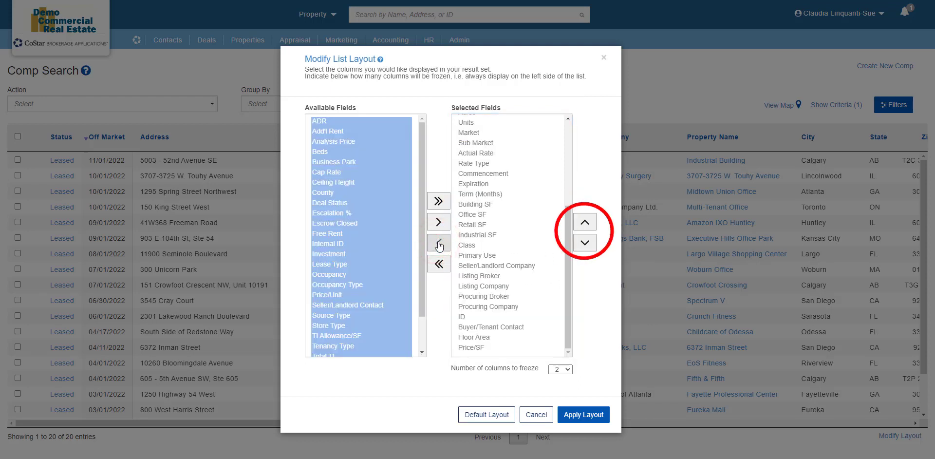
left_click(498, 236)
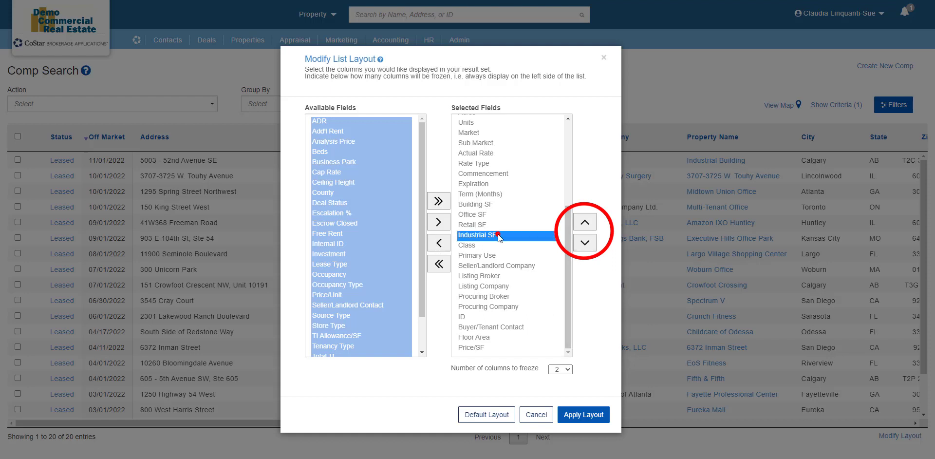
left_click(585, 222)
left_click(589, 222)
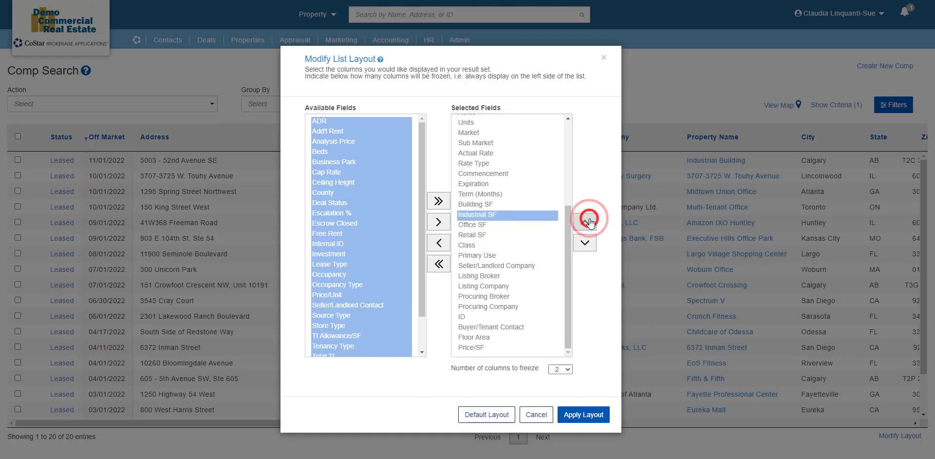
left_click(589, 222)
left_click(590, 246)
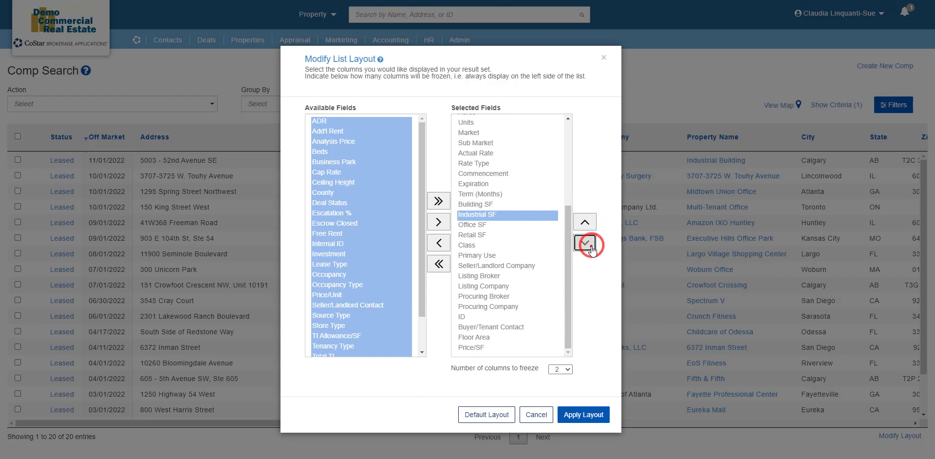
left_click(590, 247)
left_click(590, 247)
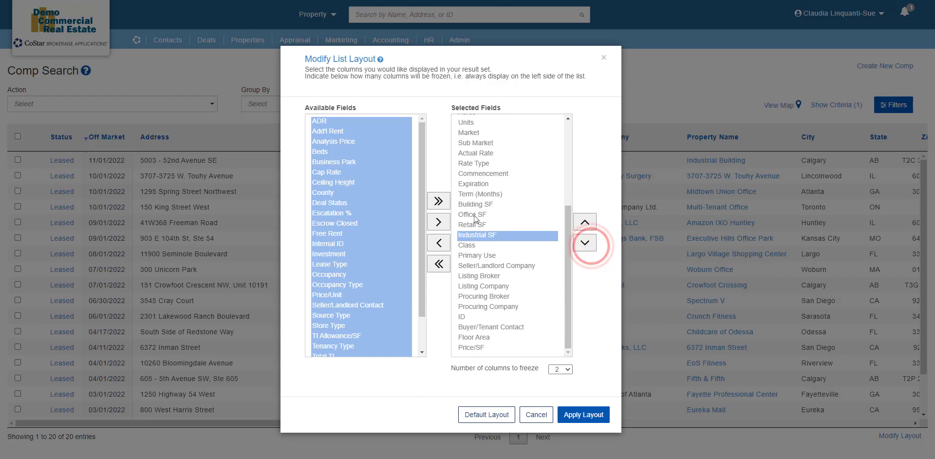
Move Listing Broker and Listing Company above Seller/Landlord Company
left_click(476, 276)
left_click(484, 286, "shift")
left_click(586, 222)
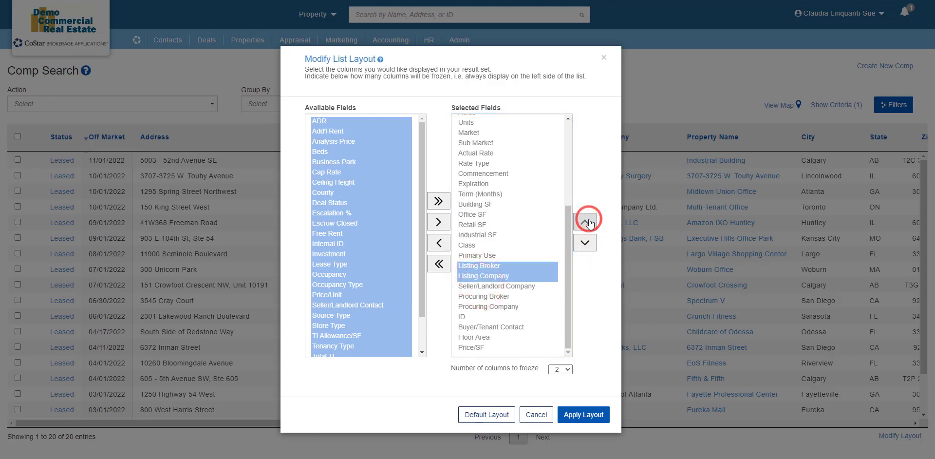
left_click(537, 305)
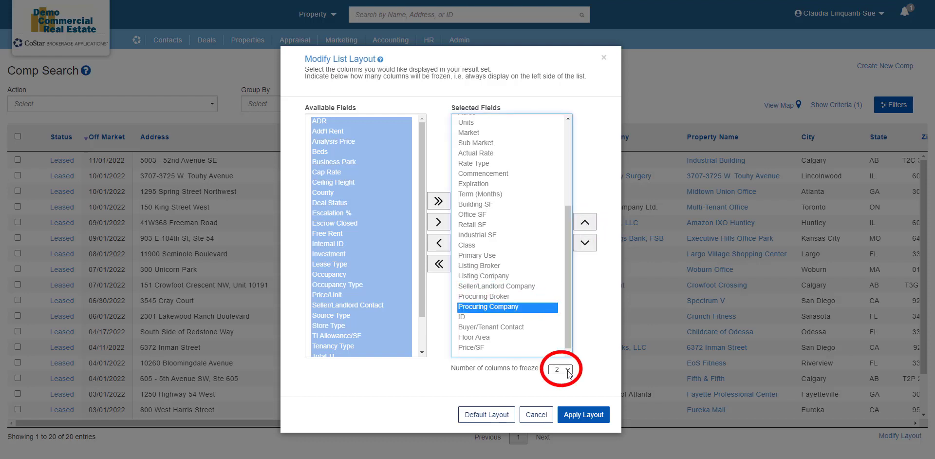
Try freezing 3 columns, then set the frozen columns back to 2
left_click(566, 370)
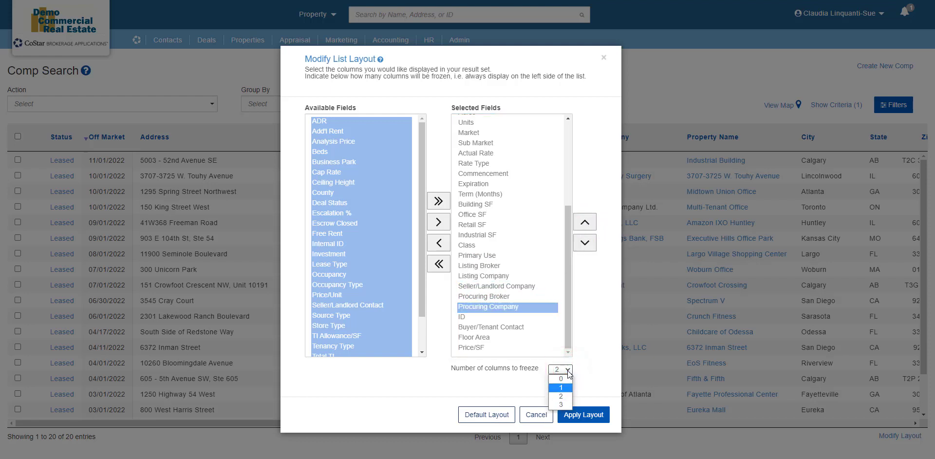
left_click(567, 405)
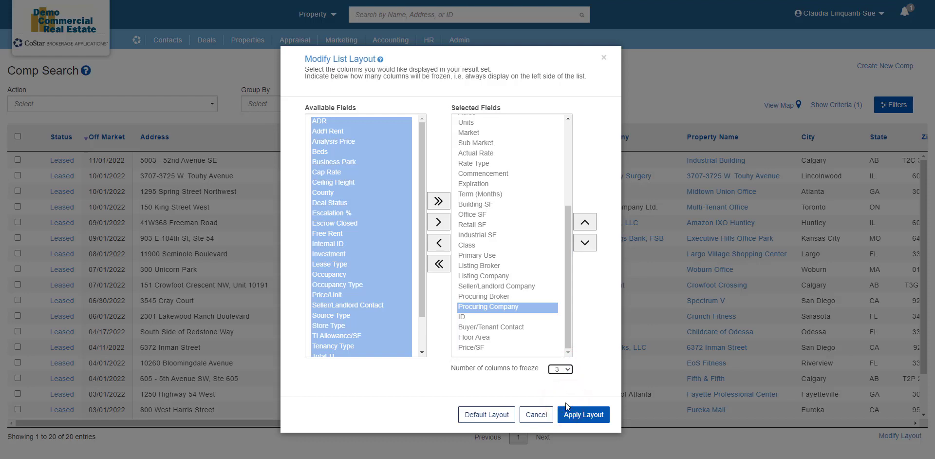
left_click(566, 368)
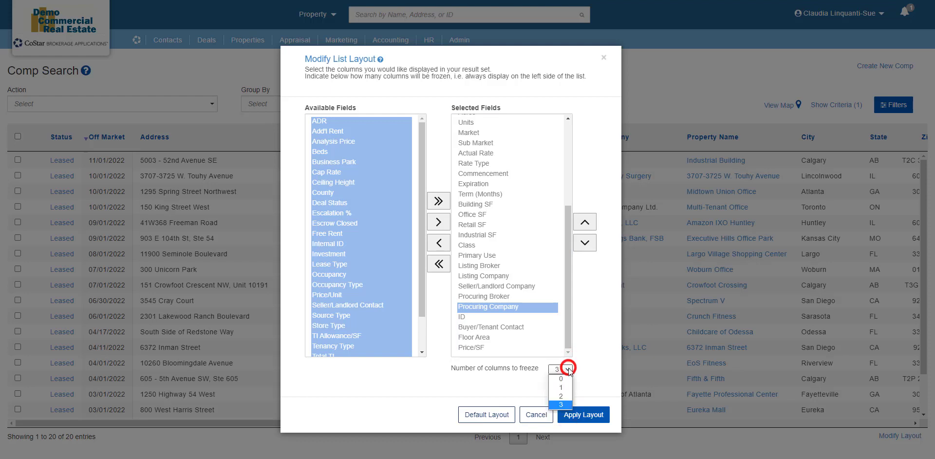
left_click(564, 396)
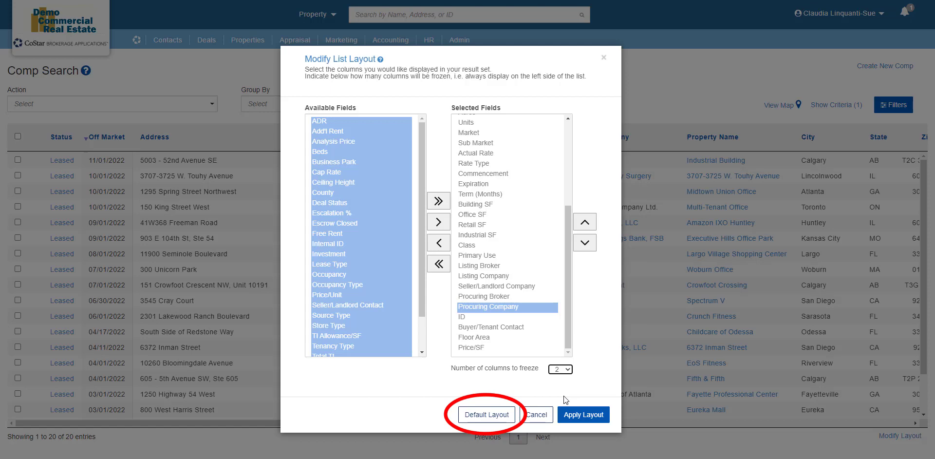
Revert to the default layout, add Ceiling Height and Investment, then cancel and leave without saving
left_click(498, 416)
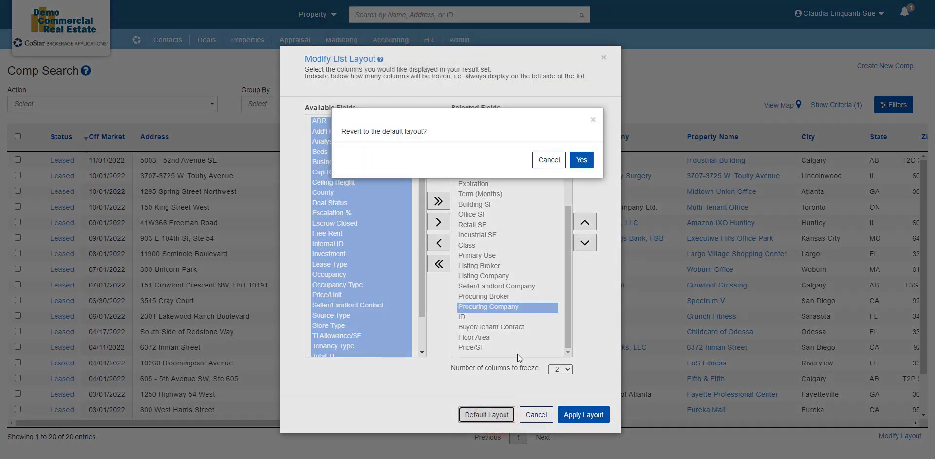
left_click(582, 161)
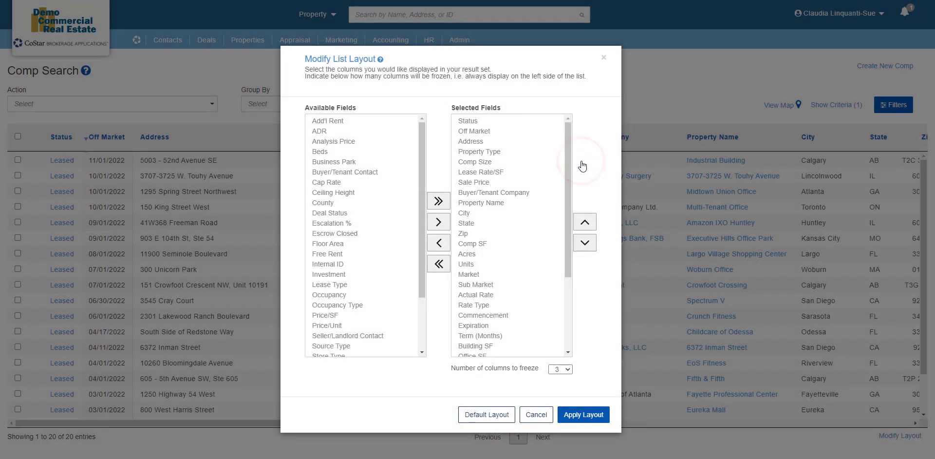
left_click(326, 194)
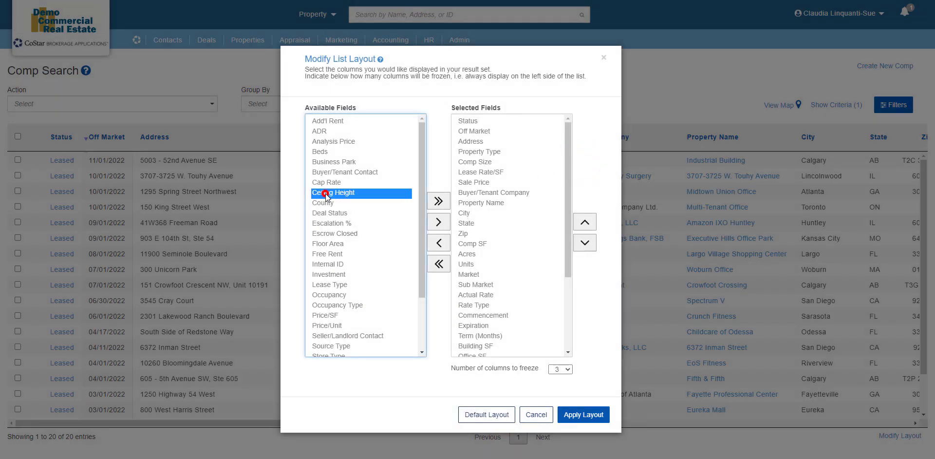
left_click(329, 274, "ctrl")
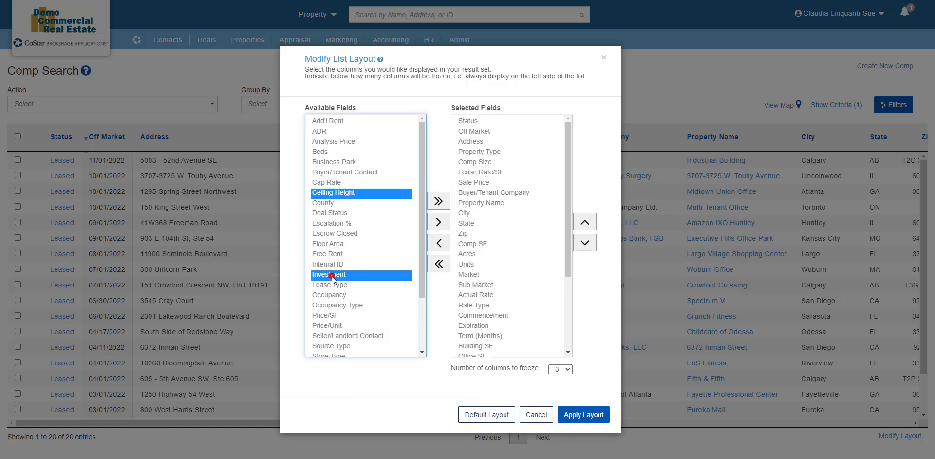
left_click(438, 223)
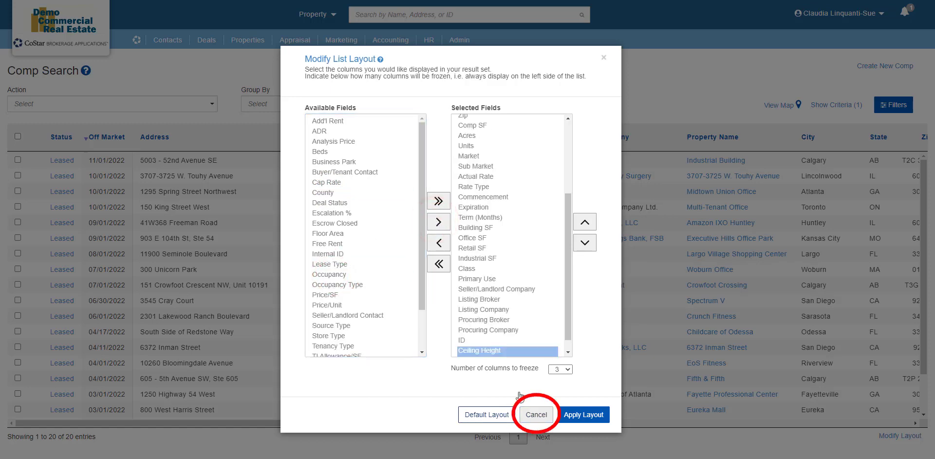
left_click(532, 412)
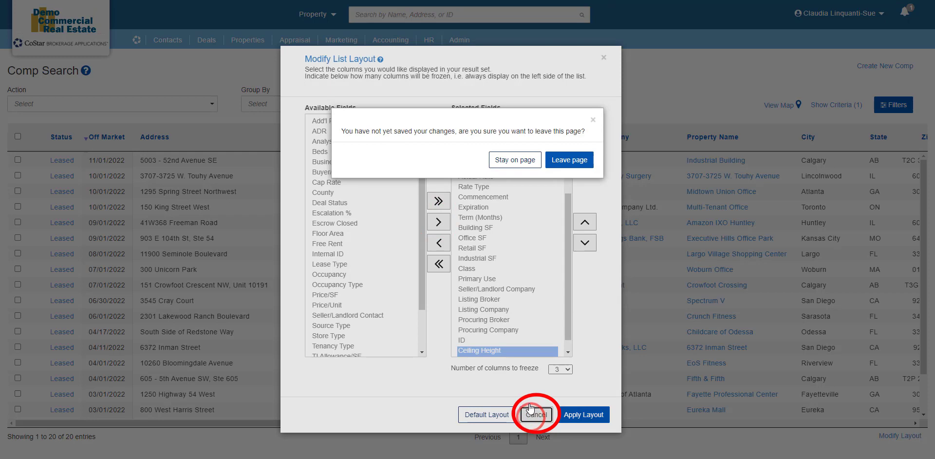
left_click(567, 160)
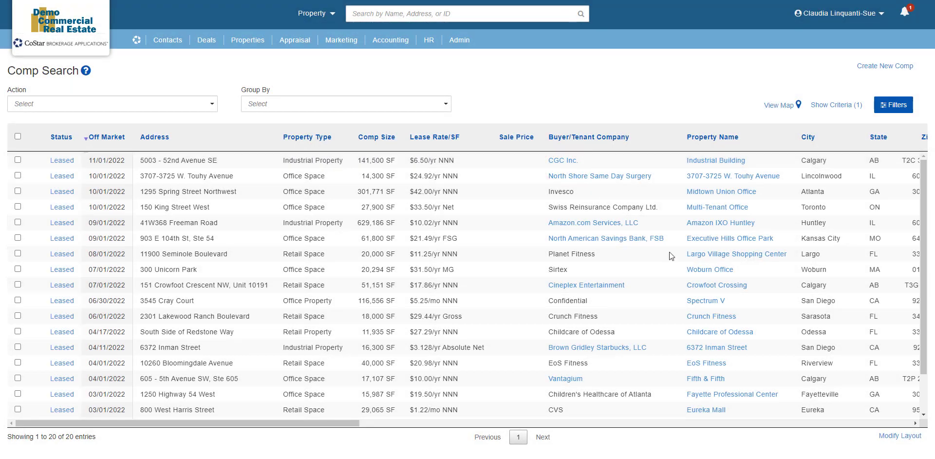
Add Internal ID and Seller/Landlord Contact as result columns and apply the layout
left_click(886, 435)
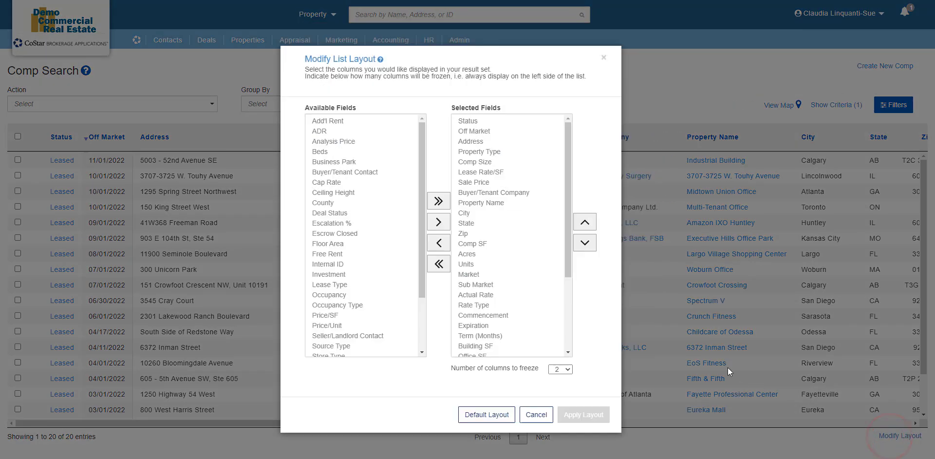
left_click(330, 266)
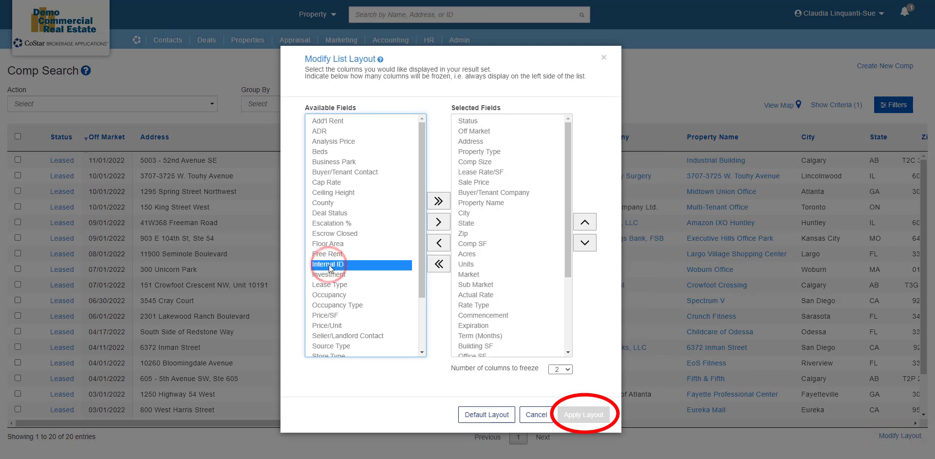
left_click(331, 336, "ctrl")
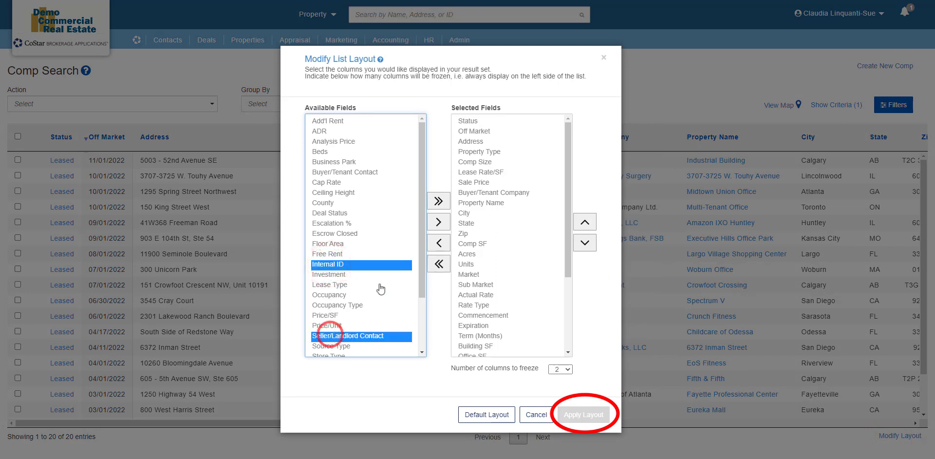
left_click(439, 223)
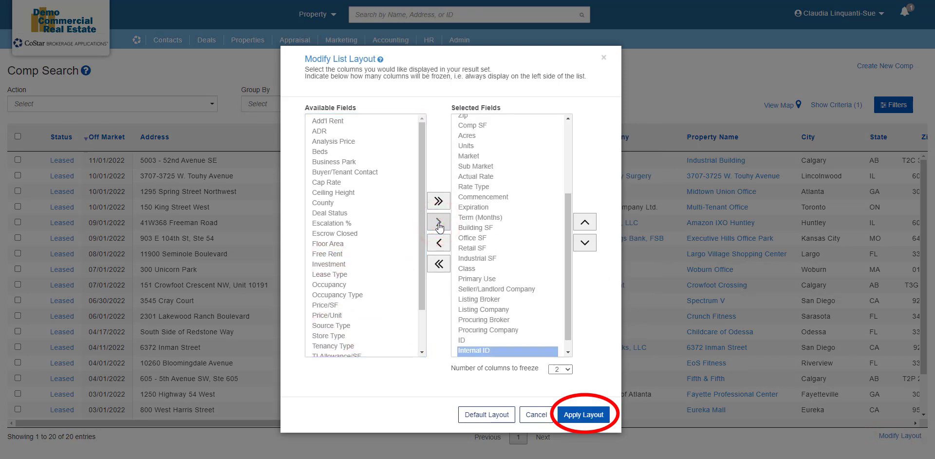
left_click(595, 414)
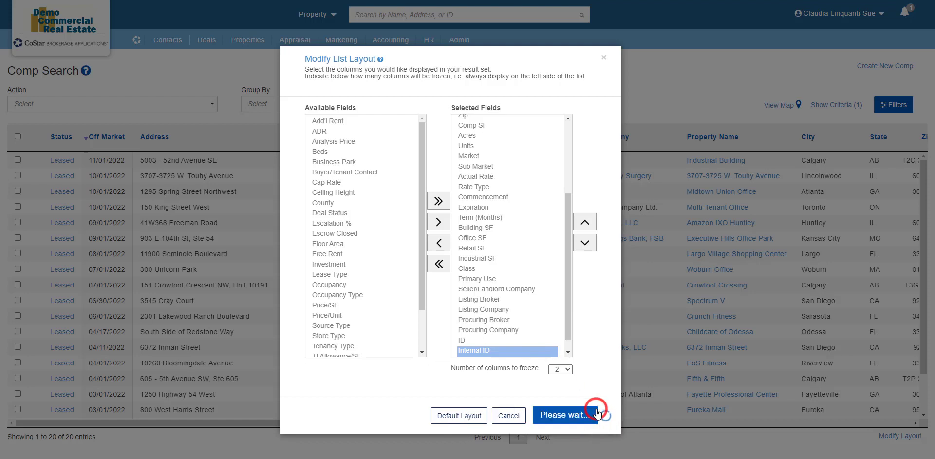